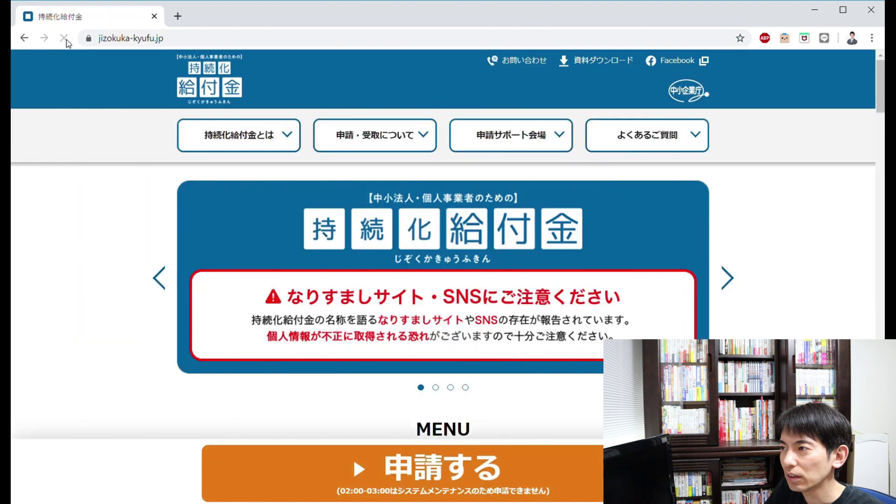
- Scroll the home page to the orange 申請する bar and open the 申請仮登録 page in a new tab
{"action": "mouse_move", "coordinate": [196, 135]}
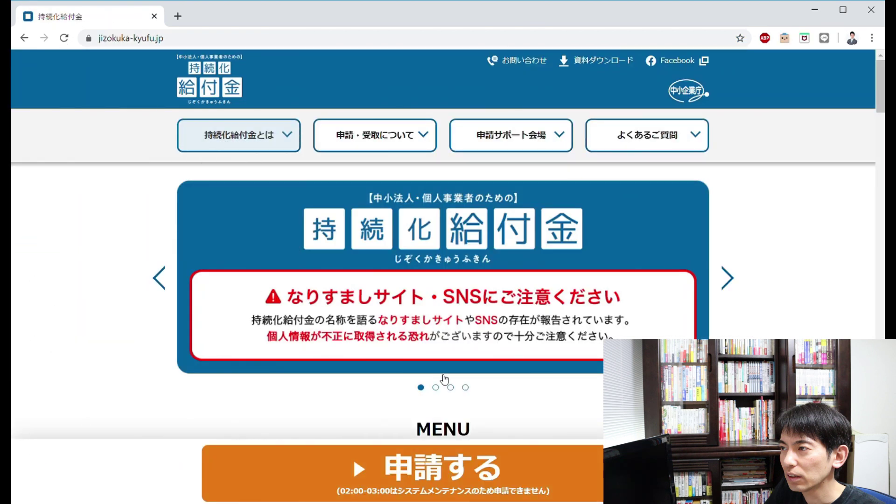
{"action": "scroll", "coordinate": [478, 285], "scroll_direction": "down", "scroll_amount": 3}
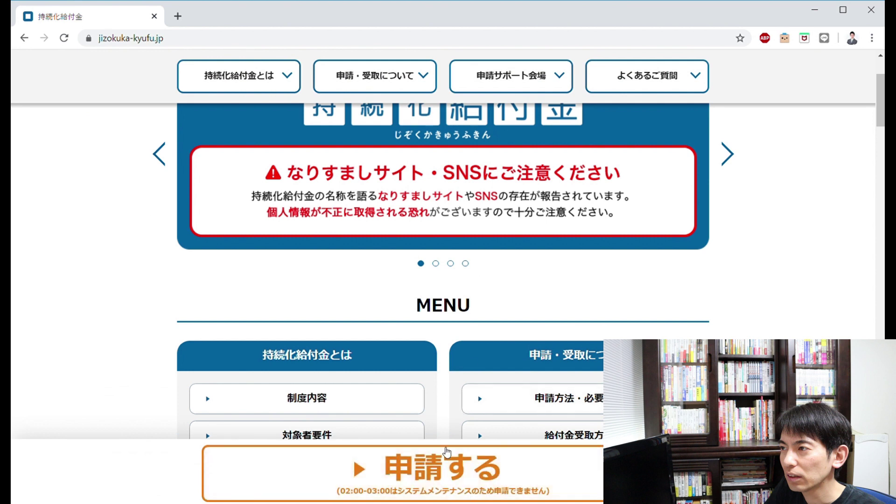
{"action": "scroll", "coordinate": [467, 467], "scroll_direction": "down", "scroll_amount": 6}
{"action": "scroll", "coordinate": [416, 411], "scroll_direction": "down", "scroll_amount": 8}
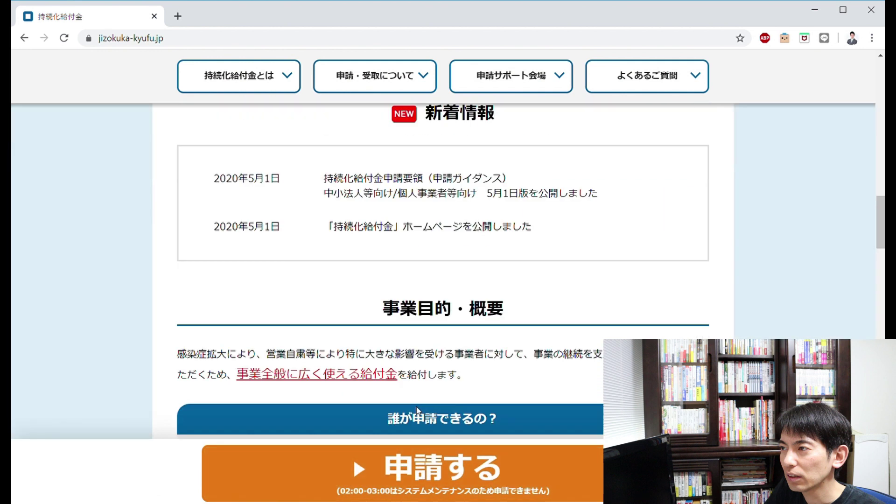
{"action": "scroll", "coordinate": [423, 452], "scroll_direction": "down", "scroll_amount": 4}
{"action": "scroll", "coordinate": [423, 452], "scroll_direction": "down", "scroll_amount": 5}
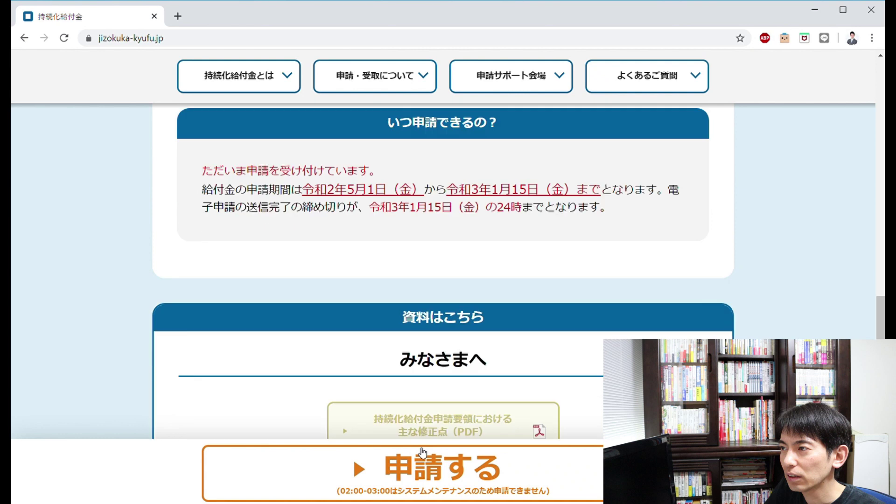
{"action": "scroll", "coordinate": [423, 452], "scroll_direction": "down", "scroll_amount": 20}
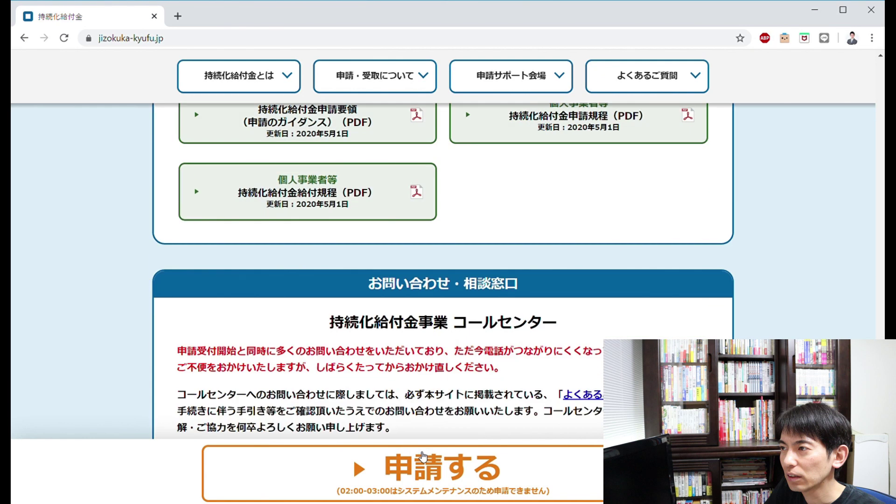
{"action": "scroll", "coordinate": [422, 455], "scroll_direction": "down", "scroll_amount": 5}
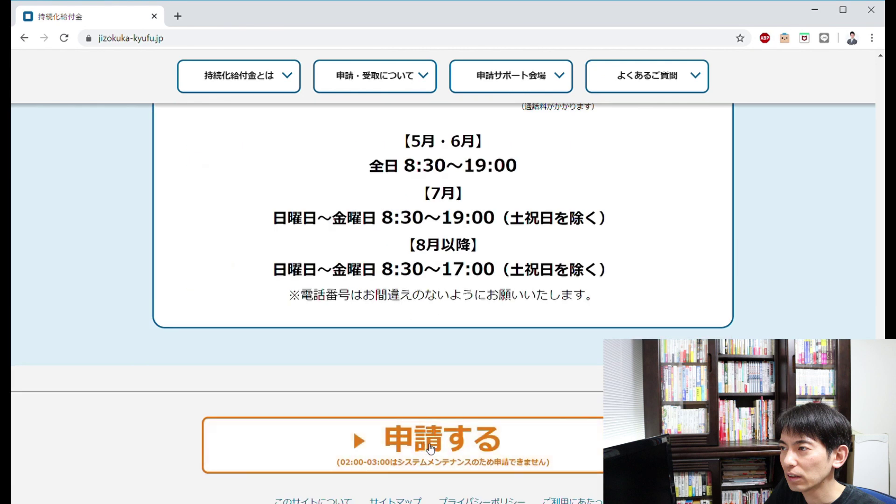
{"action": "left_click", "coordinate": [428, 447]}
{"action": "scroll", "coordinate": [343, 293], "scroll_direction": "down", "scroll_amount": 4}
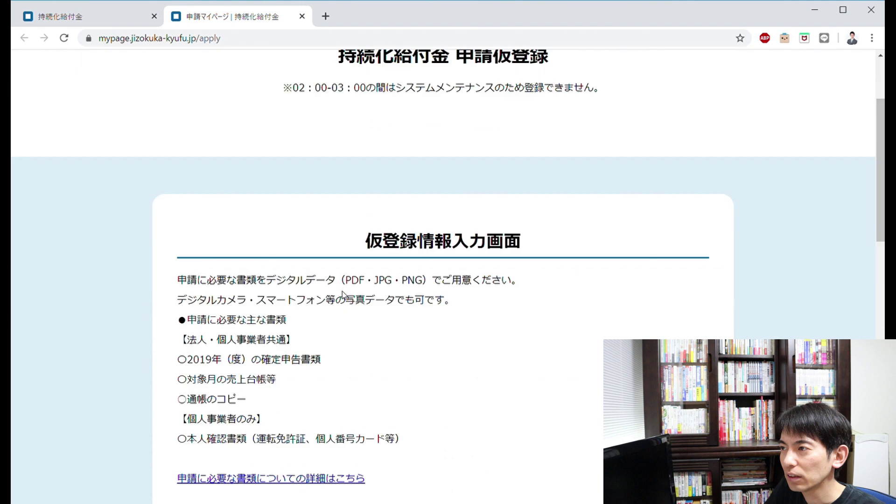
- Select 法人 as the 事業形態 and open the 法人番号を調べる lookup site
{"action": "scroll", "coordinate": [344, 301], "scroll_direction": "down", "scroll_amount": 4}
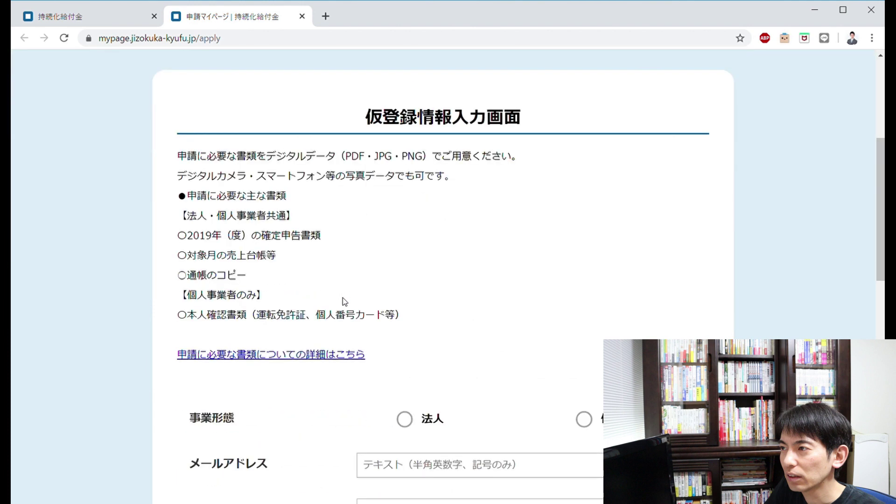
{"action": "left_click", "coordinate": [404, 299]}
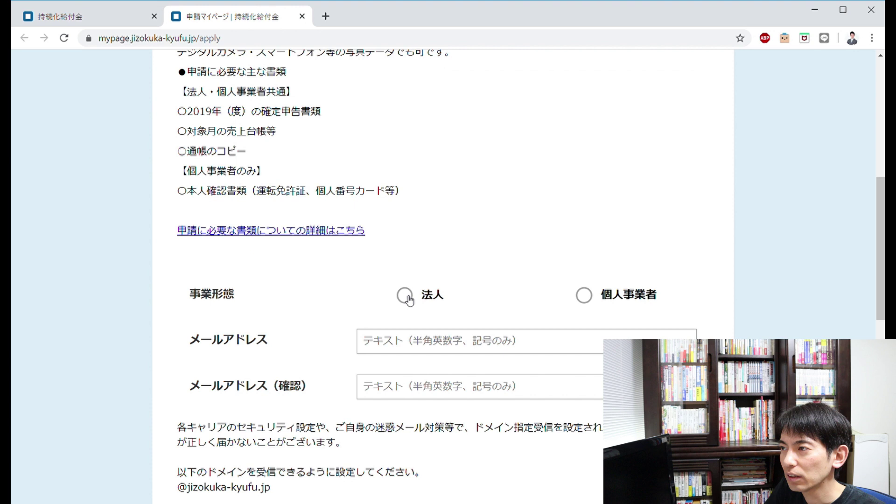
{"action": "scroll", "coordinate": [287, 271], "scroll_direction": "down", "scroll_amount": 1}
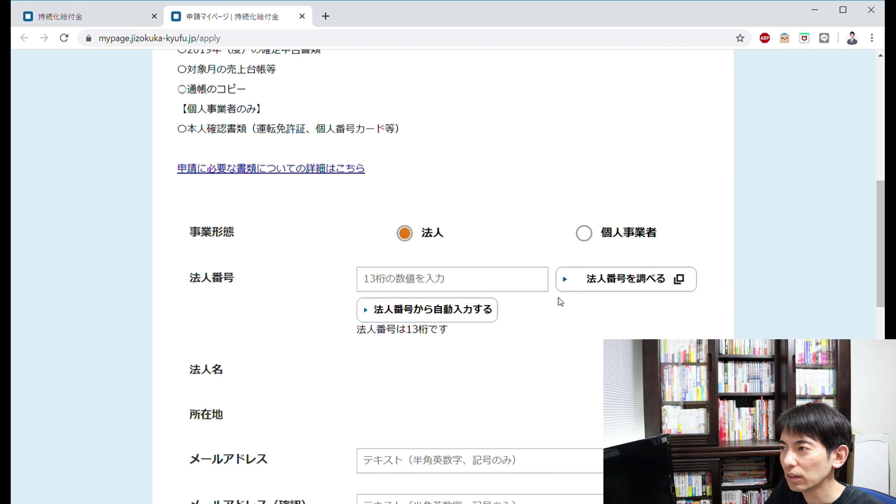
{"action": "left_click", "coordinate": [595, 278]}
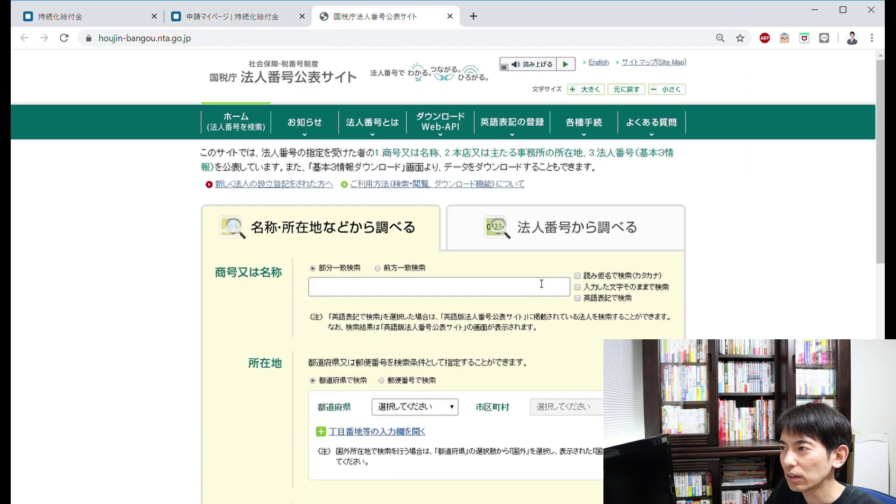
- Search the 商号又は名称 field for '有限会社', select the resulting corporate number, and return to the form
{"action": "left_click", "coordinate": [440, 293]}
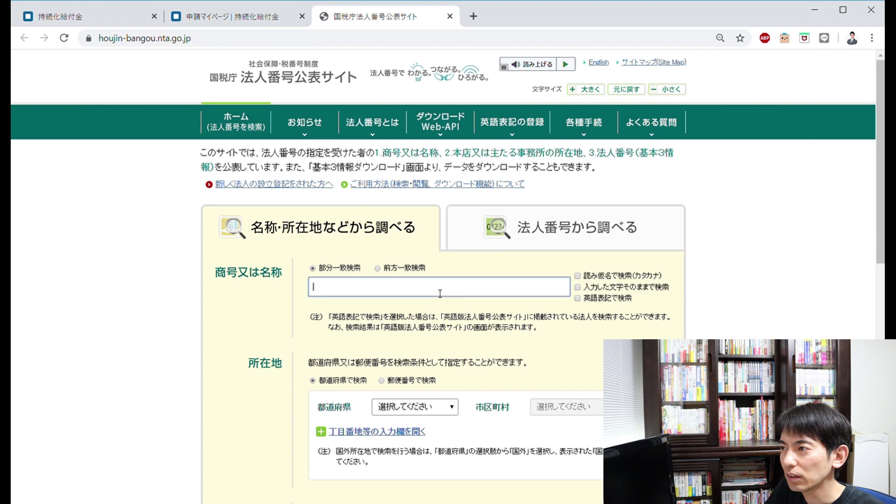
{"action": "type", "text": "有限会社"}
{"action": "scroll", "coordinate": [440, 293], "scroll_direction": "down", "scroll_amount": 3}
{"action": "left_click", "coordinate": [444, 433]}
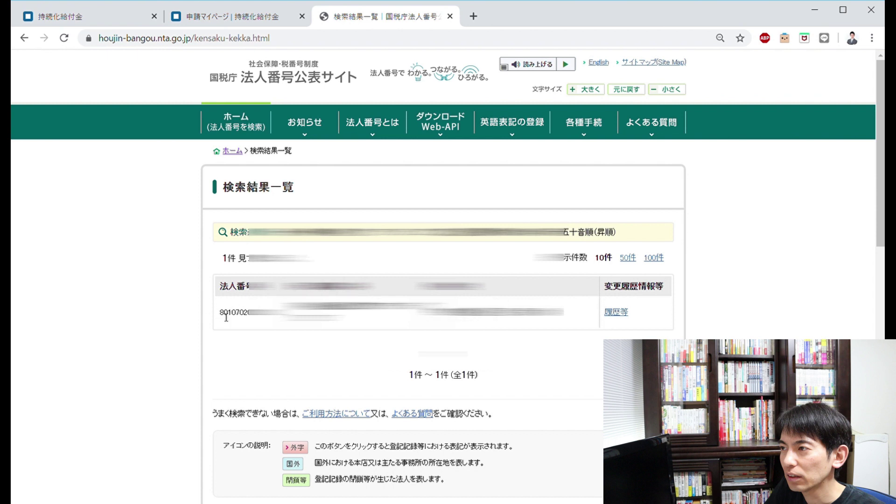
{"action": "left_click_drag", "start_coordinate": [223, 313], "coordinate": [290, 314]}
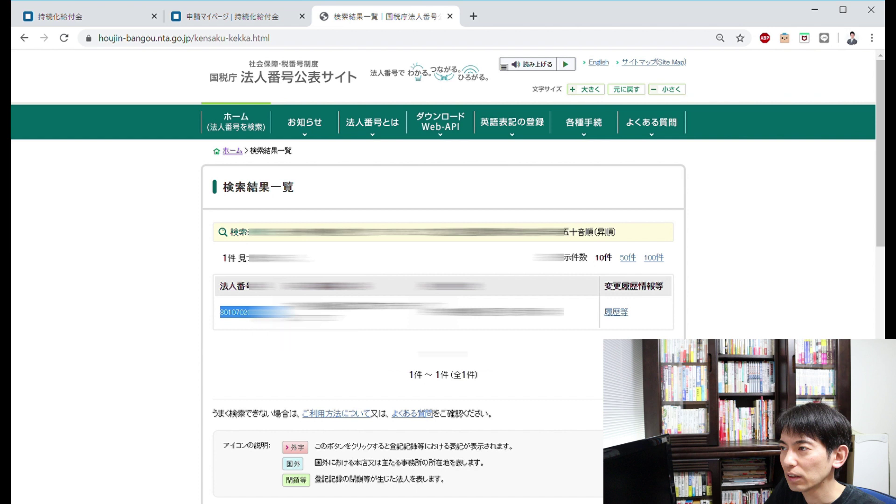
{"action": "left_click", "coordinate": [217, 23]}
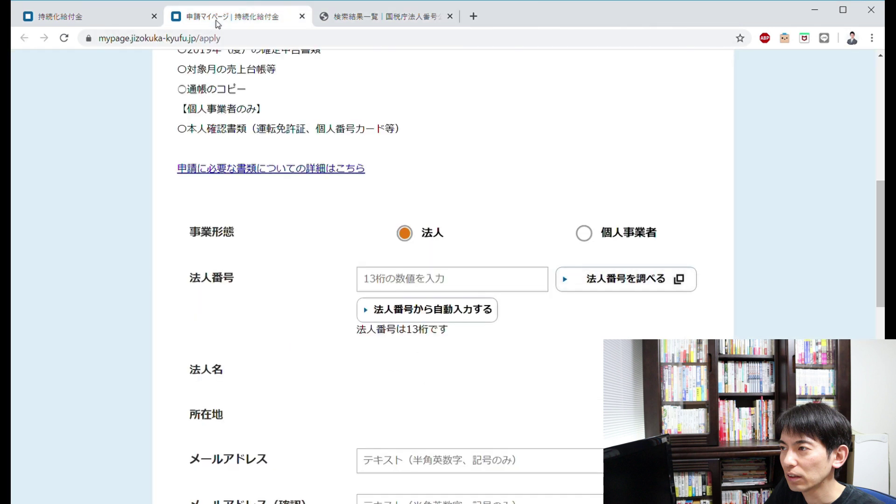
- Paste the corporate number into 法人番号, tick 全ての事項に同意します, and proceed with 次へ
{"action": "left_click", "coordinate": [481, 286]}
{"action": "key", "text": "ctrl+v"}
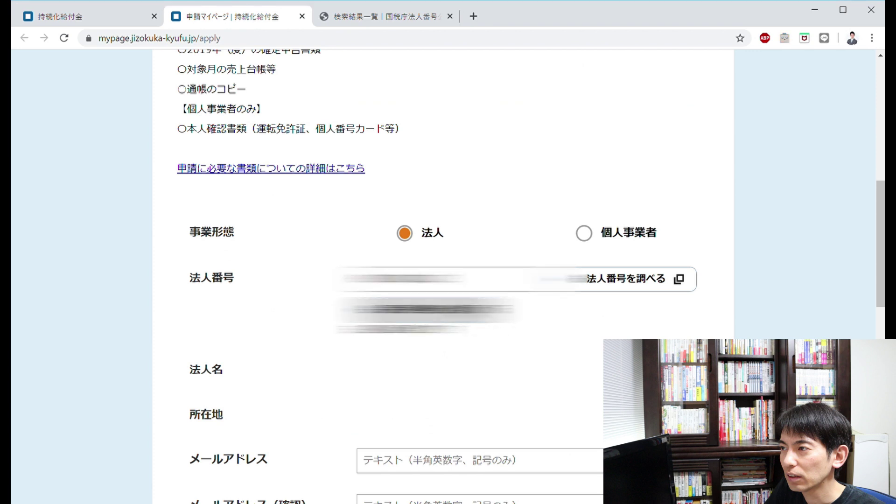
{"action": "scroll", "coordinate": [449, 281], "scroll_direction": "down", "scroll_amount": 4}
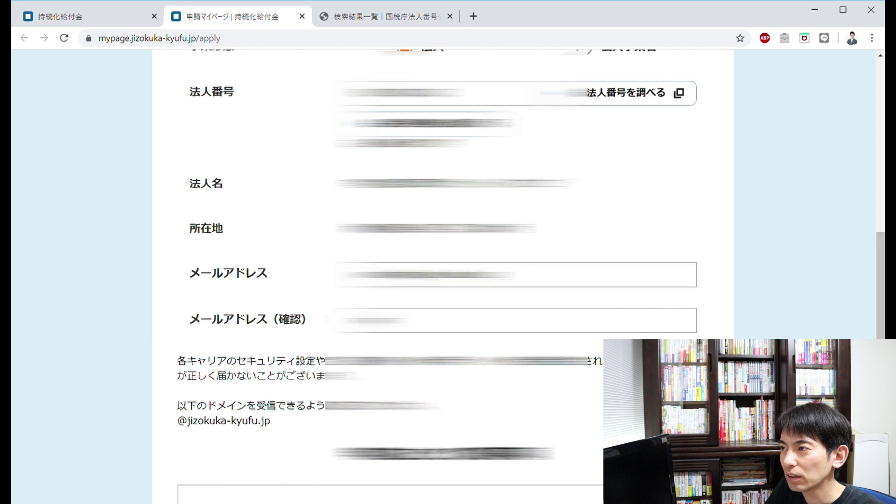
{"action": "scroll", "coordinate": [414, 282], "scroll_direction": "down", "scroll_amount": 10}
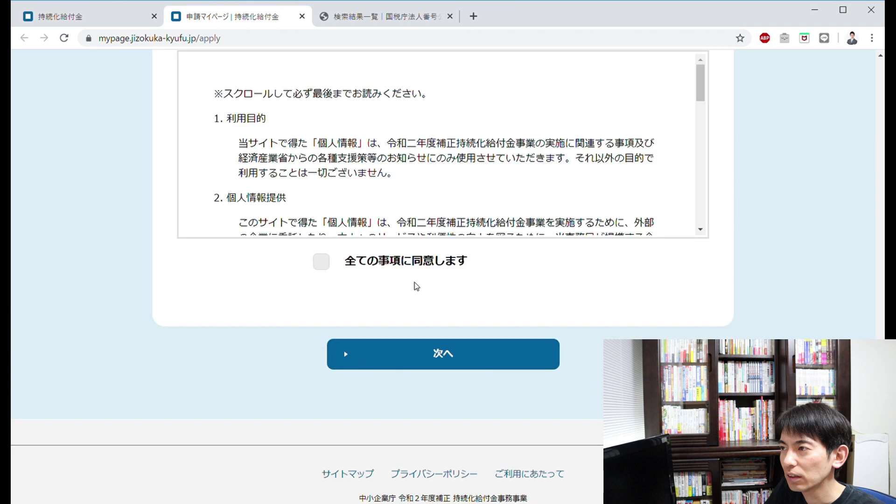
{"action": "scroll", "coordinate": [420, 110], "scroll_direction": "down", "scroll_amount": 10}
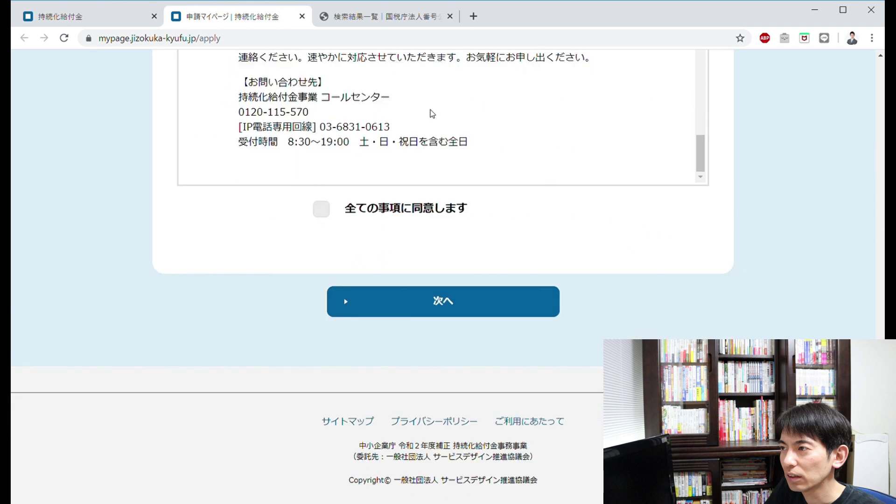
{"action": "left_click", "coordinate": [320, 209]}
{"action": "left_click", "coordinate": [445, 311]}
- Review the 仮登録内容確認画面 and submit the provisional registration
{"action": "scroll", "coordinate": [444, 312], "scroll_direction": "down", "scroll_amount": 4}
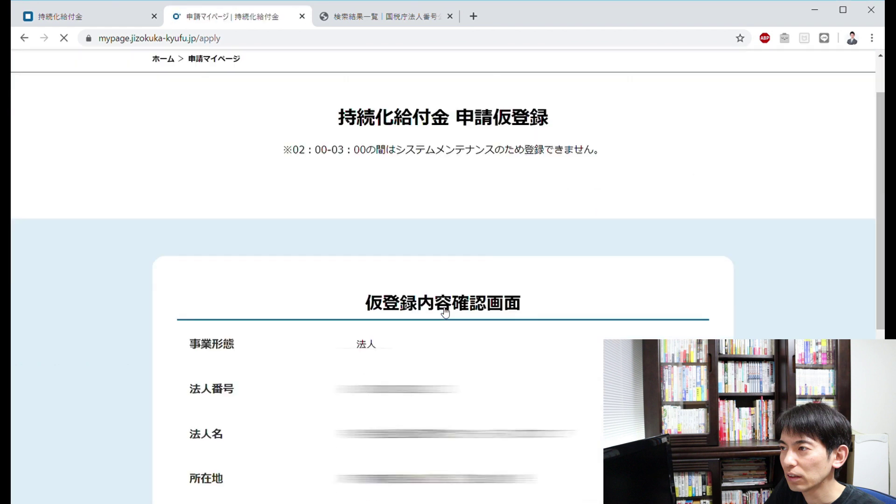
{"action": "scroll", "coordinate": [444, 280], "scroll_direction": "down", "scroll_amount": 1}
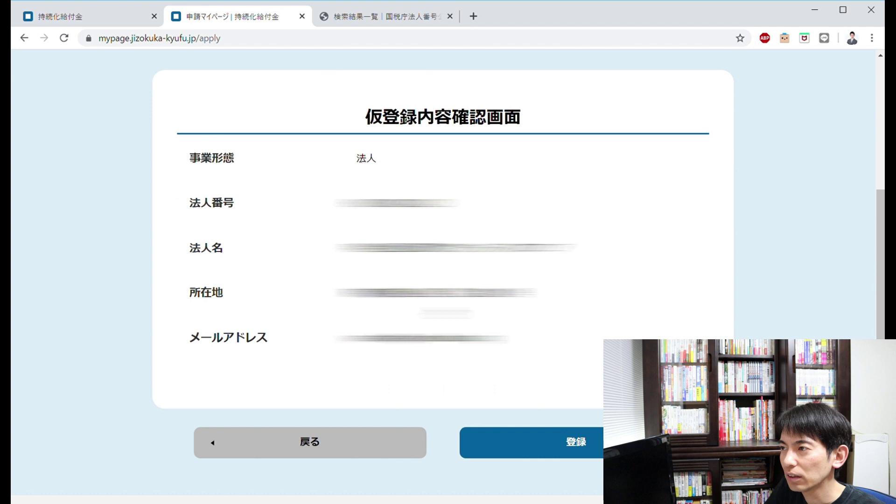
{"action": "left_click", "coordinate": [577, 452]}
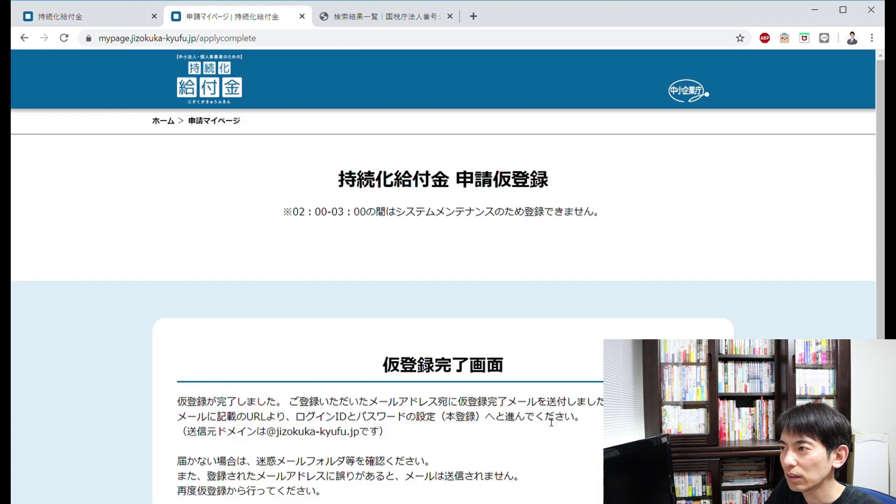
- Scroll down and back up the registration completion page to review it
{"action": "scroll", "coordinate": [540, 411], "scroll_direction": "down", "scroll_amount": 3}
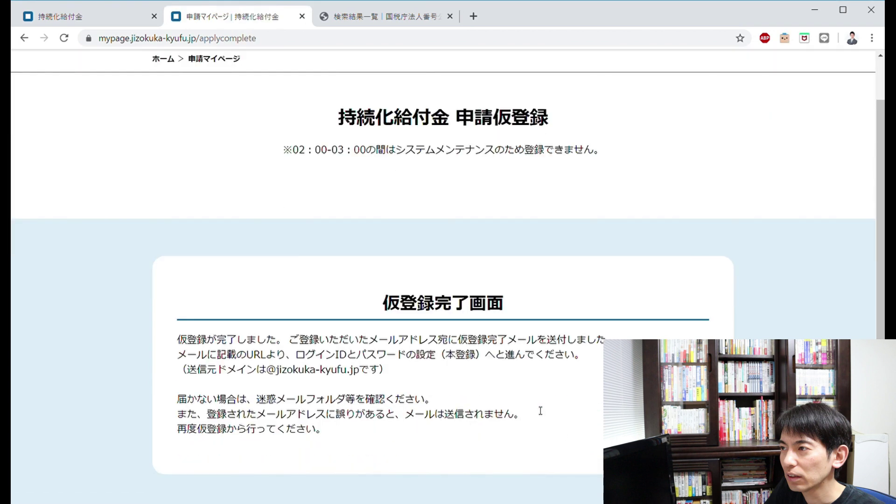
{"action": "scroll", "coordinate": [448, 280], "scroll_direction": "up", "scroll_amount": 1}
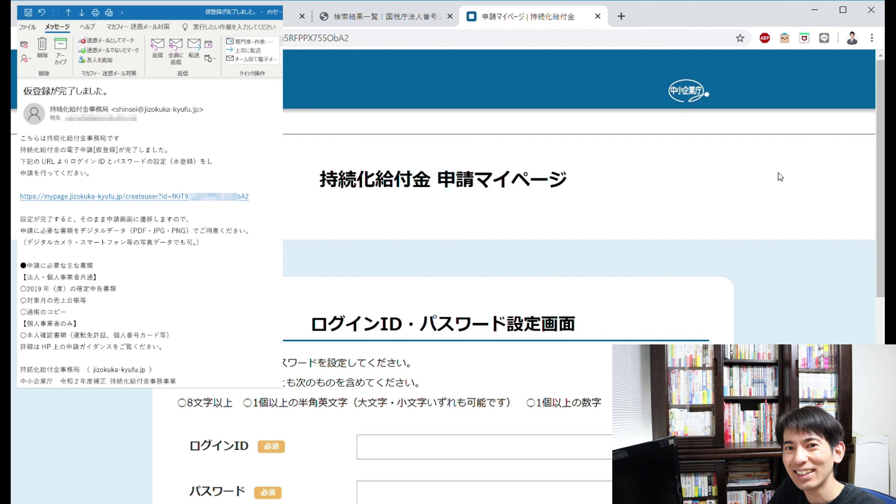
- Scroll the ログインID・パスワード設定画面 down to the login ID fields
{"action": "scroll", "coordinate": [819, 202], "scroll_direction": "down", "scroll_amount": 3}
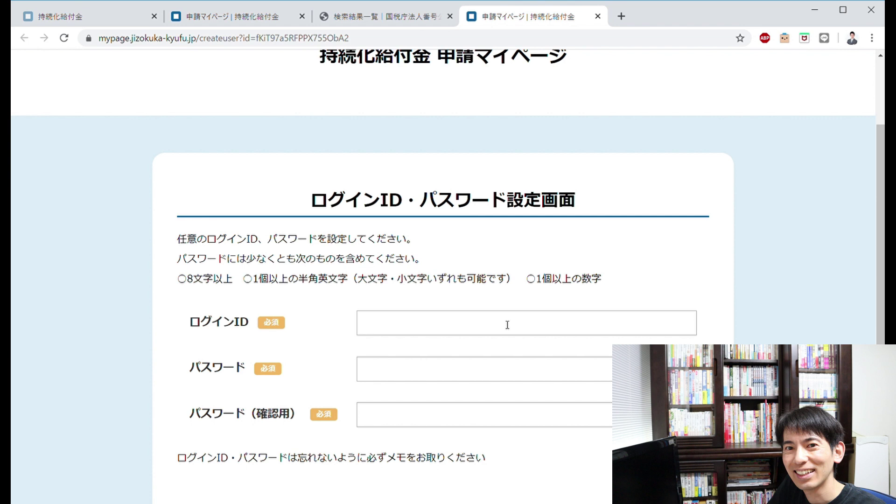
- Enter the login ID, the password and its confirmation, then register them with 登録
{"action": "key", "text": "ctrl+v"}
{"action": "type", "text": "12345"}
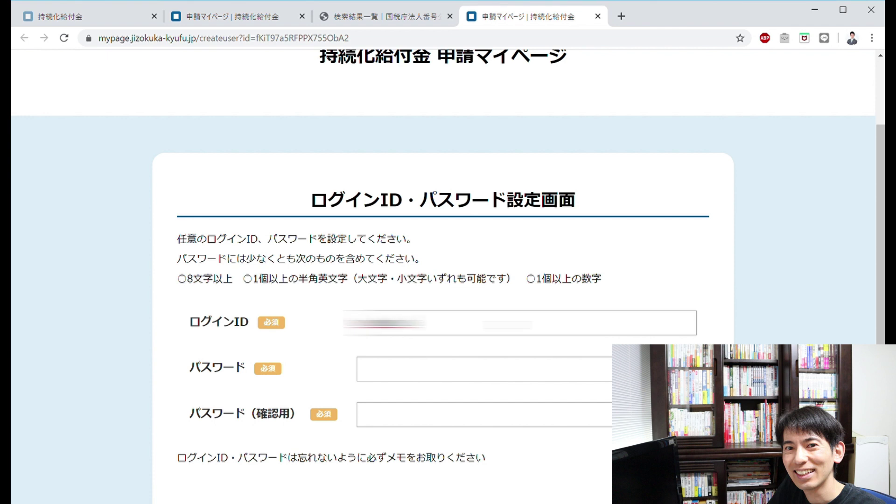
{"action": "key", "text": "Tab"}
{"action": "key", "text": "ctrl+v"}
{"action": "key", "text": "Tab"}
{"action": "key", "text": "ctrl+v"}
{"action": "scroll", "coordinate": [443, 280], "scroll_direction": "down", "scroll_amount": 1}
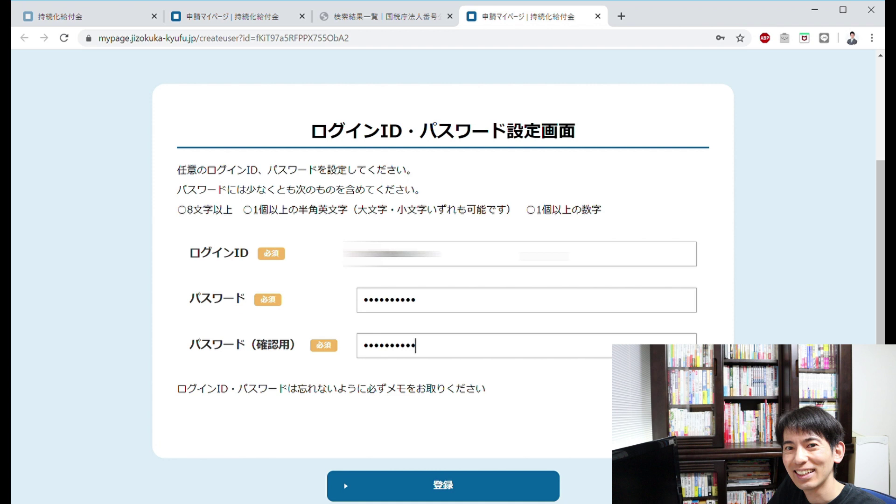
{"action": "left_click", "coordinate": [457, 487]}
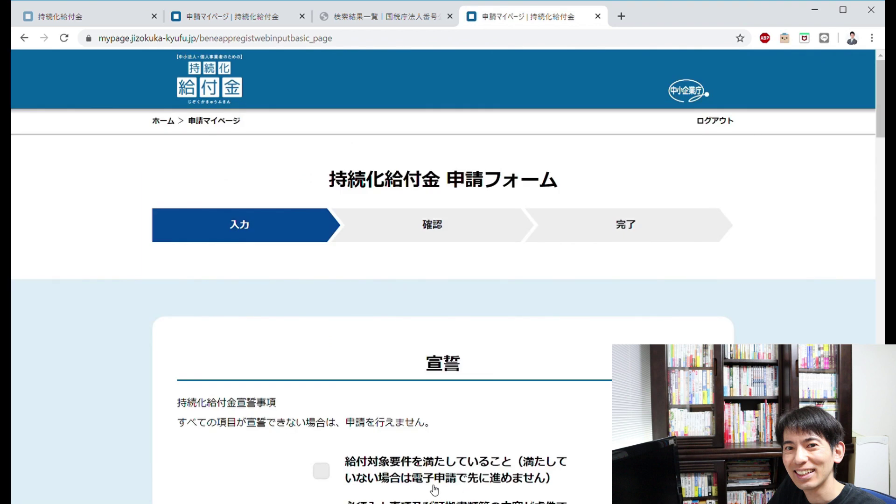
- Tick the eligibility, truthful-entries and 不給付要件 declarations, closing each notice popup
{"action": "scroll", "coordinate": [417, 414], "scroll_direction": "down", "scroll_amount": 5}
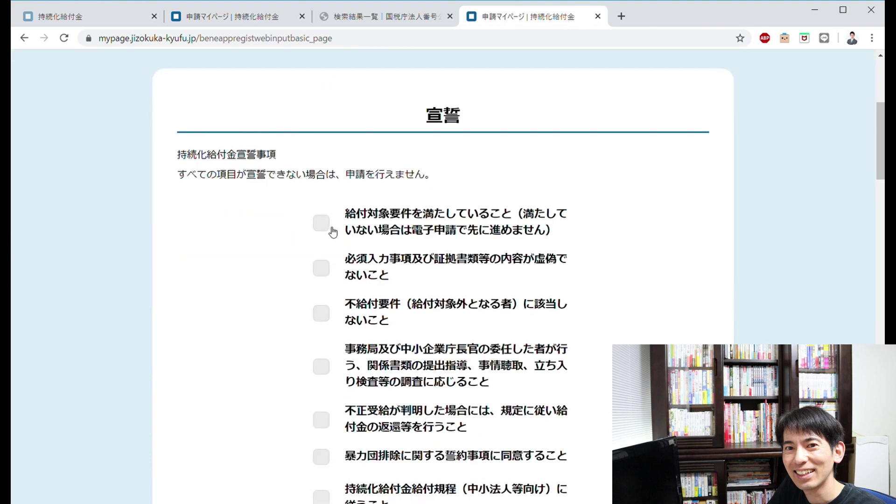
{"action": "left_click", "coordinate": [332, 231]}
{"action": "left_click", "coordinate": [434, 389]}
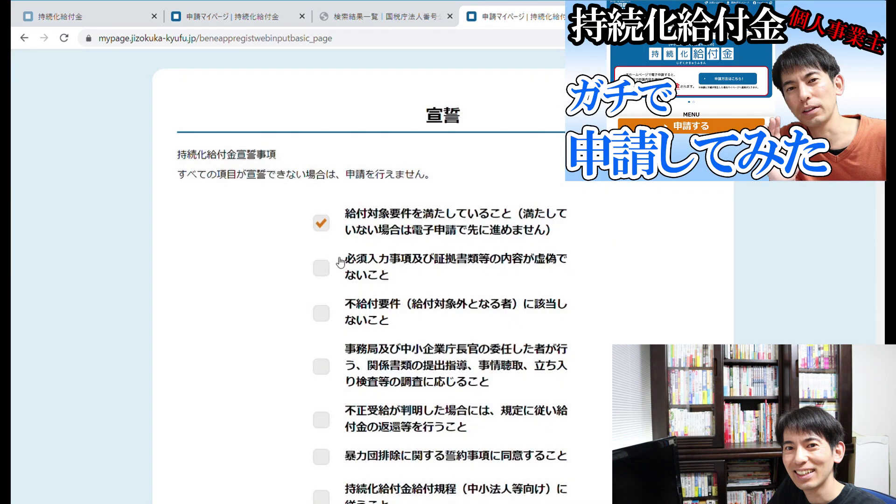
{"action": "left_click", "coordinate": [328, 231]}
{"action": "left_click", "coordinate": [328, 231]}
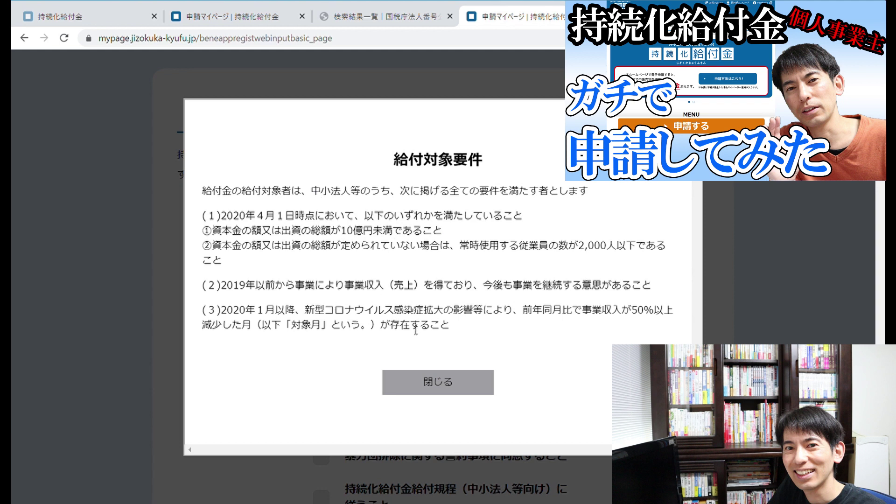
{"action": "left_click", "coordinate": [431, 392]}
{"action": "left_click", "coordinate": [322, 268]}
{"action": "left_click", "coordinate": [322, 314]}
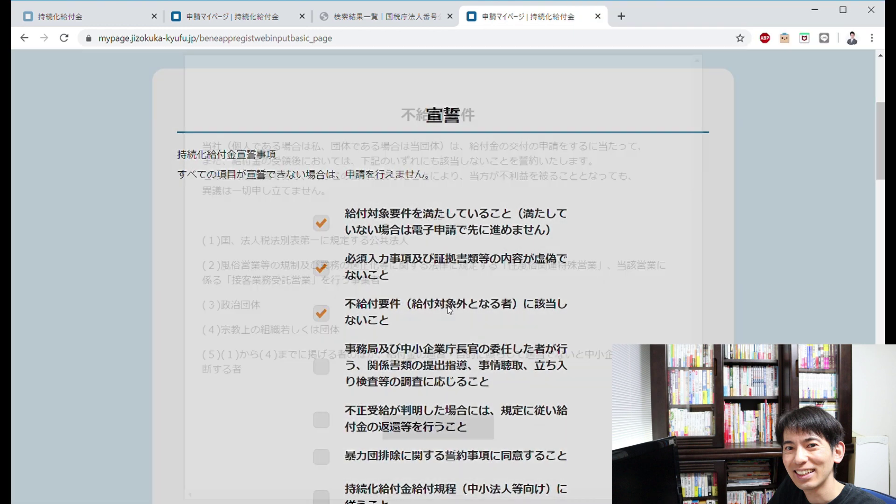
{"action": "left_click", "coordinate": [466, 423]}
- Tick the inspection, repayment, 暴力団排除 and 持続化給付金給付規程 declarations
{"action": "left_click", "coordinate": [322, 367]}
{"action": "left_click", "coordinate": [323, 421]}
{"action": "scroll", "coordinate": [364, 354], "scroll_direction": "down", "scroll_amount": 3}
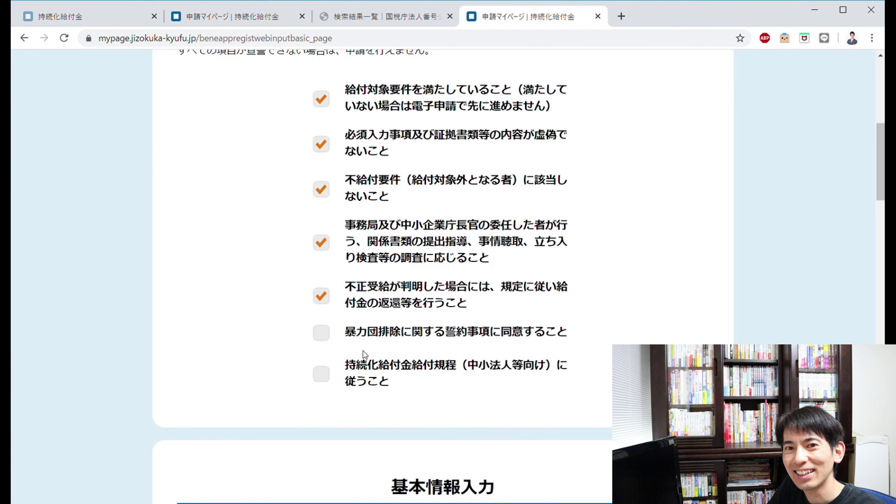
{"action": "left_click", "coordinate": [321, 333]}
{"action": "left_click", "coordinate": [437, 451]}
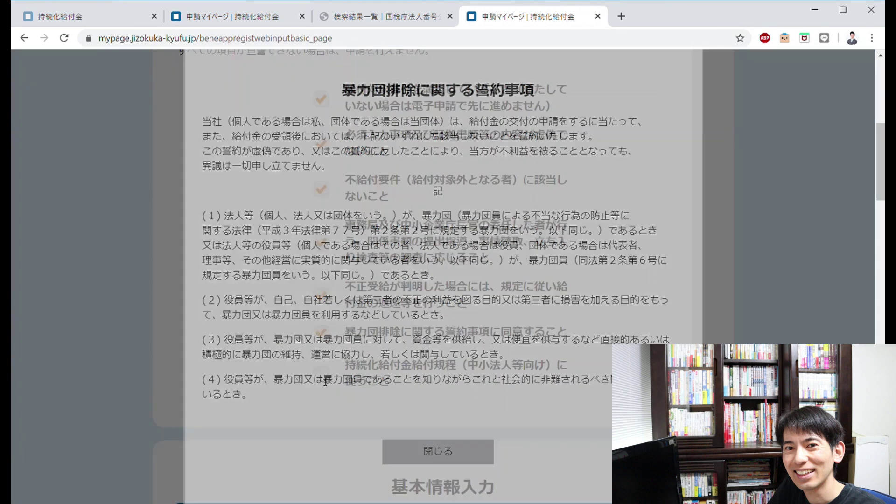
{"action": "left_click", "coordinate": [322, 373]}
{"action": "scroll", "coordinate": [326, 373], "scroll_direction": "down", "scroll_amount": 7}
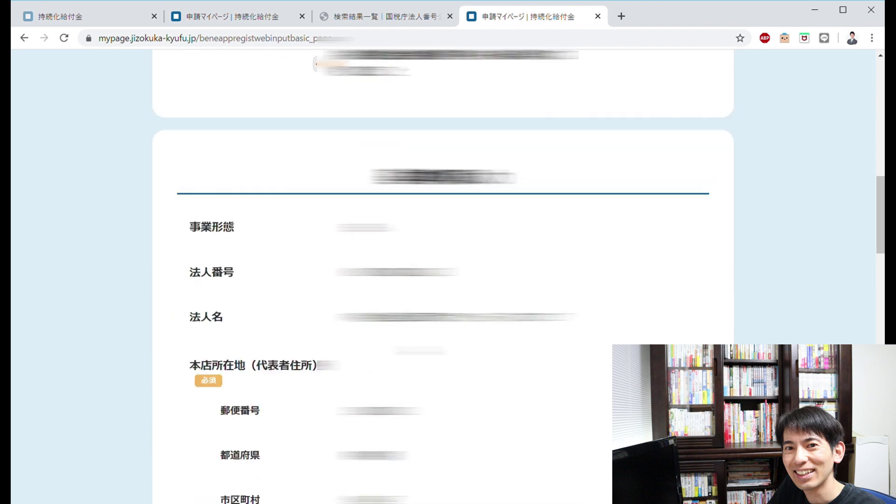
{"action": "scroll", "coordinate": [443, 280], "scroll_direction": "down", "scroll_amount": 4}
{"action": "scroll", "coordinate": [443, 280], "scroll_direction": "up", "scroll_amount": 1}
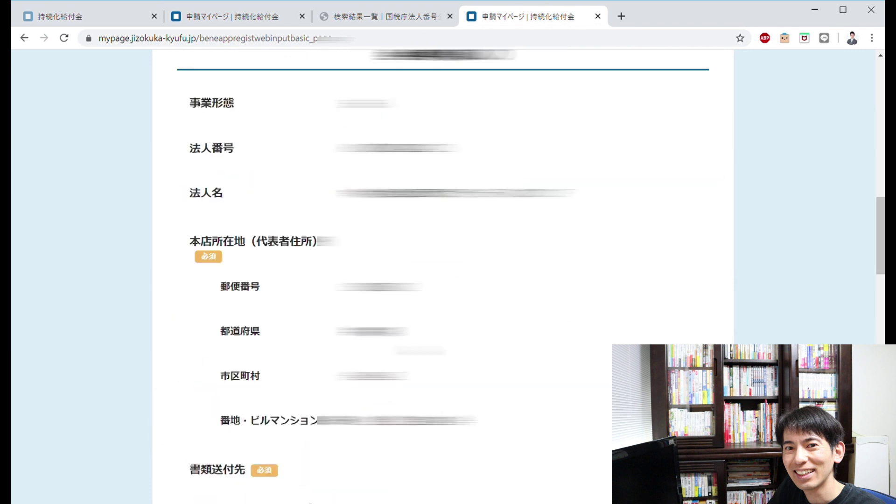
{"action": "scroll", "coordinate": [443, 280], "scroll_direction": "down", "scroll_amount": 5}
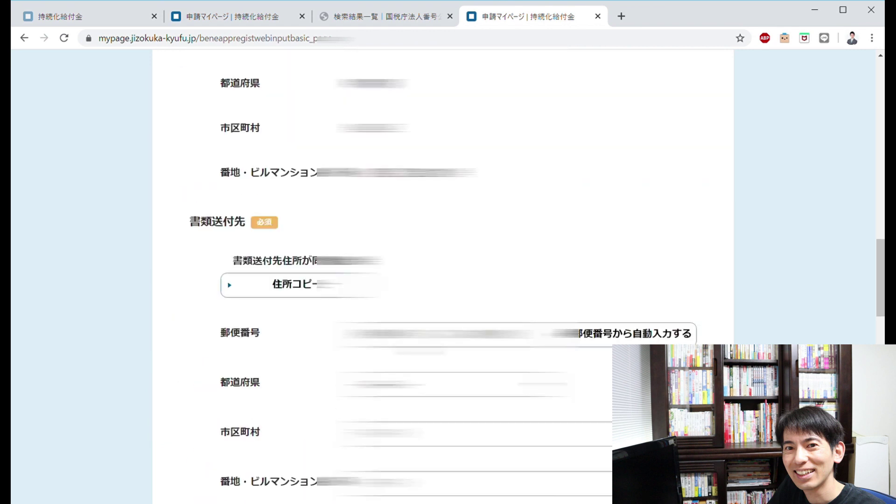
{"action": "scroll", "coordinate": [416, 350], "scroll_direction": "down", "scroll_amount": 2}
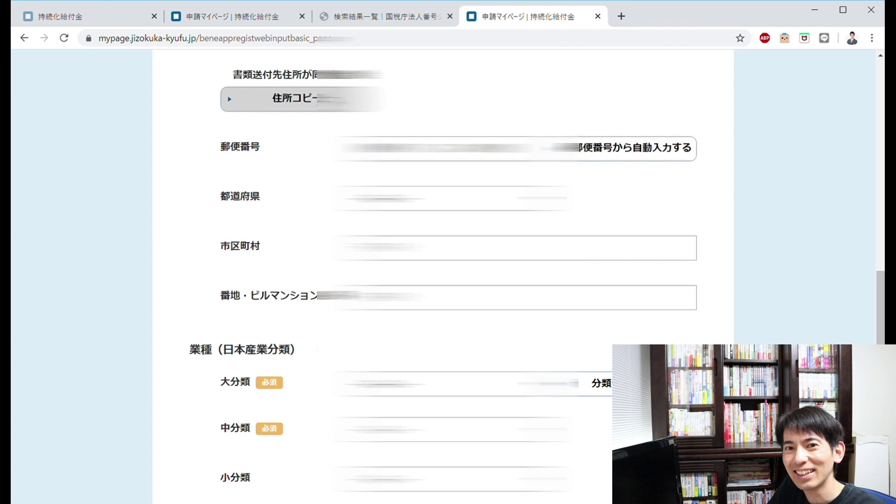
{"action": "scroll", "coordinate": [306, 262], "scroll_direction": "down", "scroll_amount": 2}
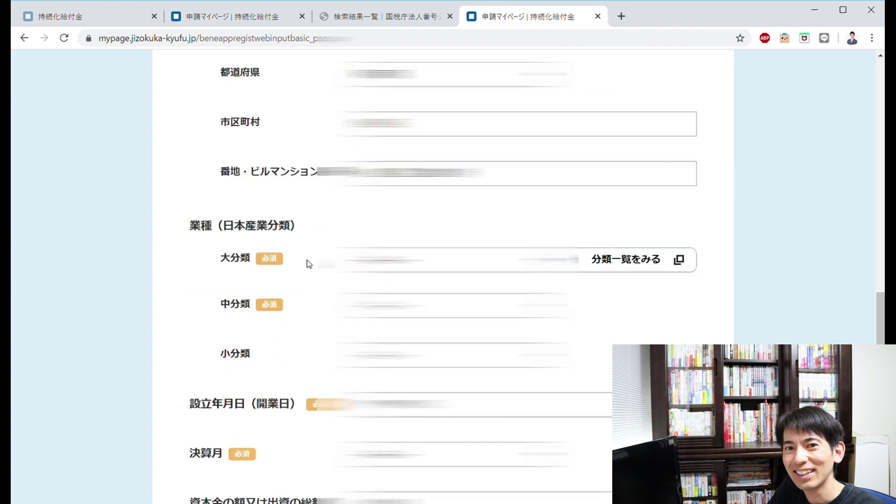
{"action": "scroll", "coordinate": [309, 264], "scroll_direction": "down", "scroll_amount": 2}
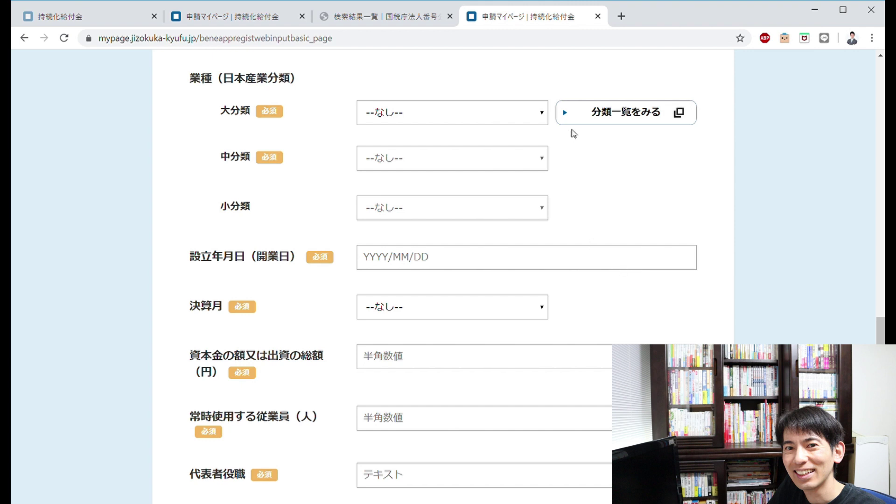
- Search the e-Stat classification list for the keyword コンサルティング
{"action": "left_click", "coordinate": [586, 117]}
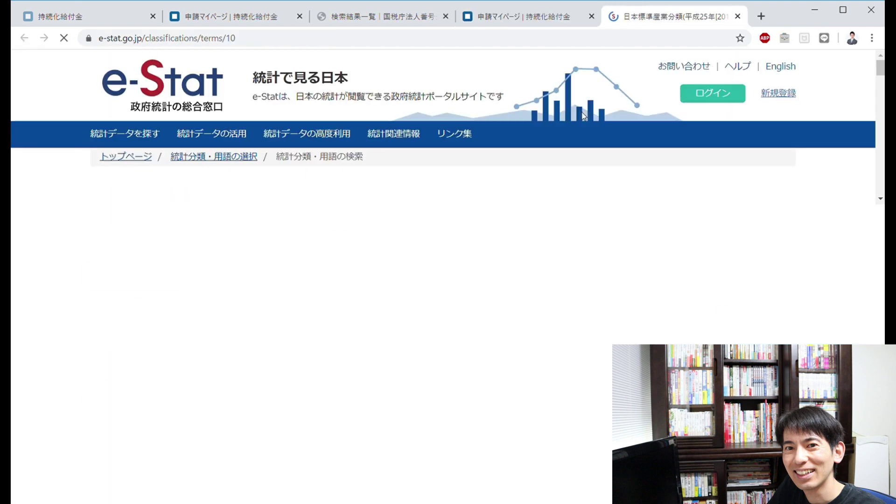
{"action": "left_click", "coordinate": [245, 281]}
{"action": "type", "text": "ko"}
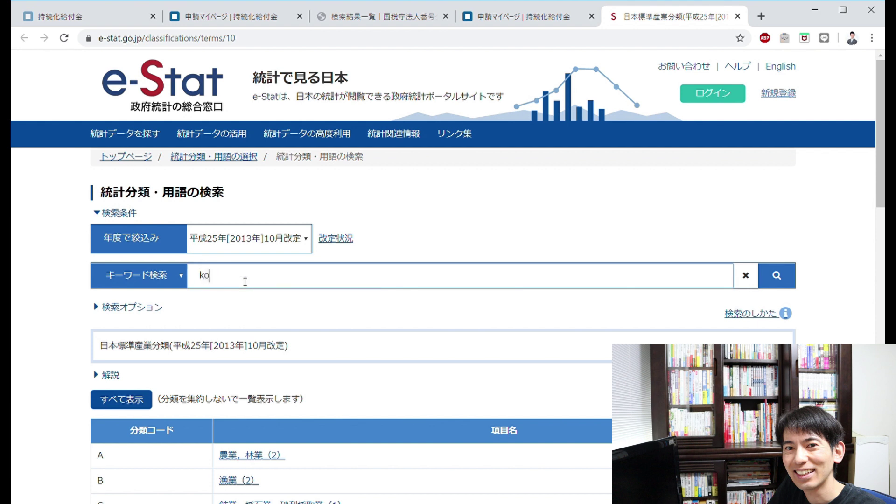
{"action": "key", "text": "BackSpace"}
{"action": "type", "text": "konnsarutingu"}
{"action": "key", "text": "space"}
{"action": "key", "text": "Return"}
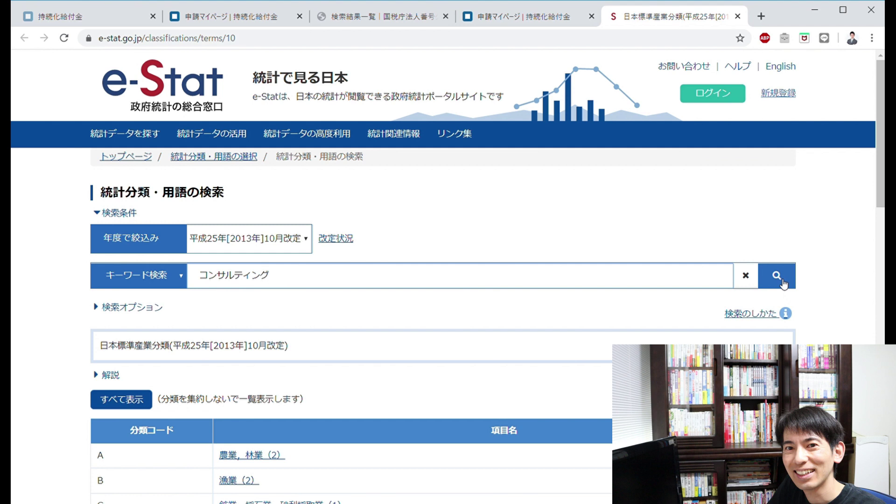
{"action": "left_click", "coordinate": [784, 284]}
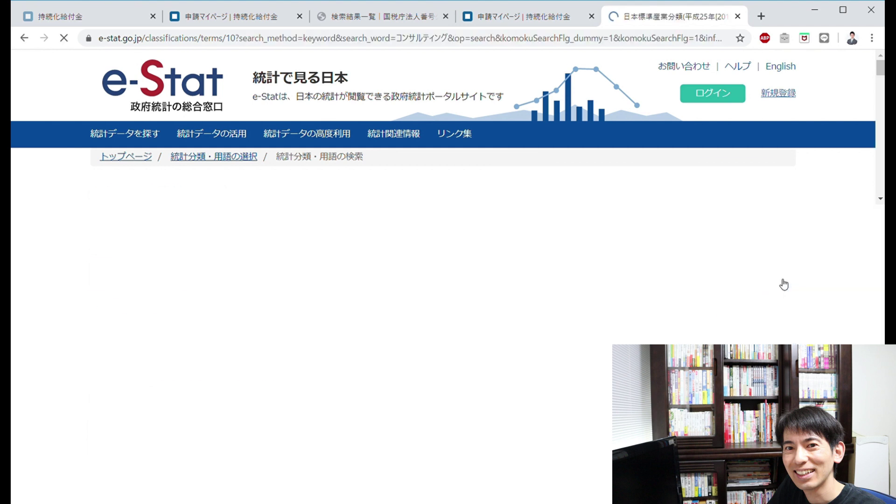
- Open the 7281 経営コンサルタント業 entry, then return to the application form
{"action": "scroll", "coordinate": [350, 322], "scroll_direction": "down", "scroll_amount": 2}
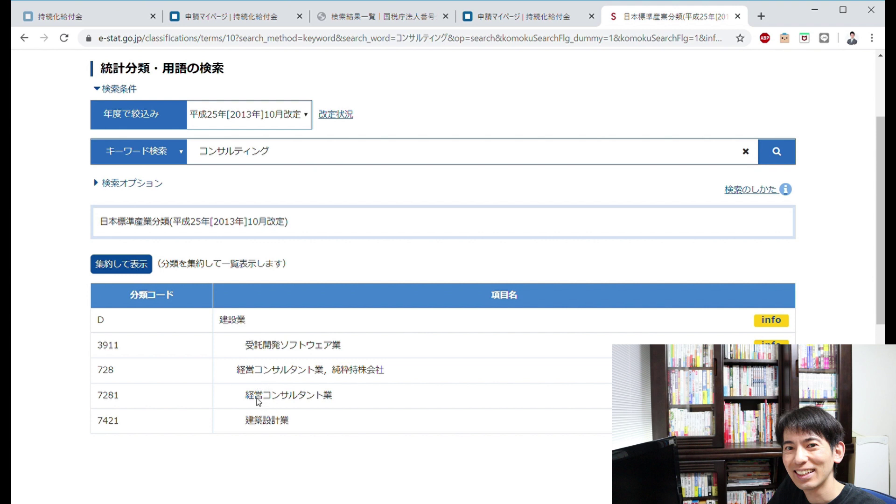
{"action": "left_click", "coordinate": [151, 402]}
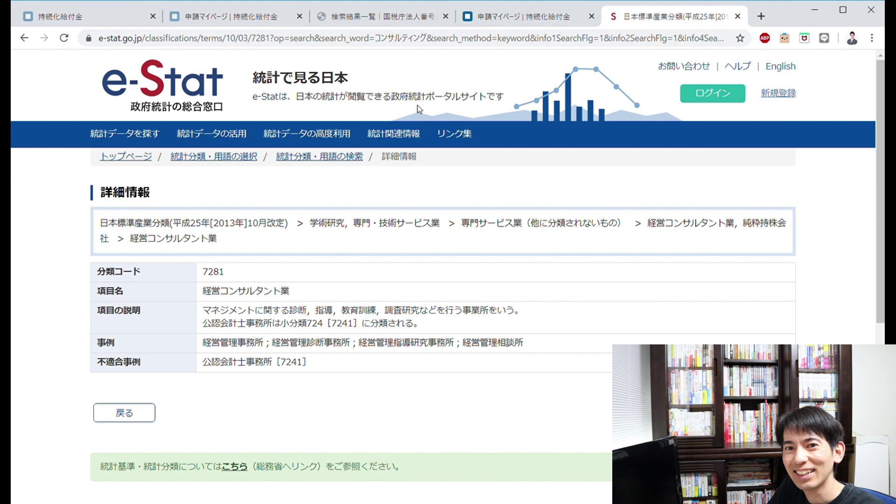
{"action": "left_click", "coordinate": [504, 22]}
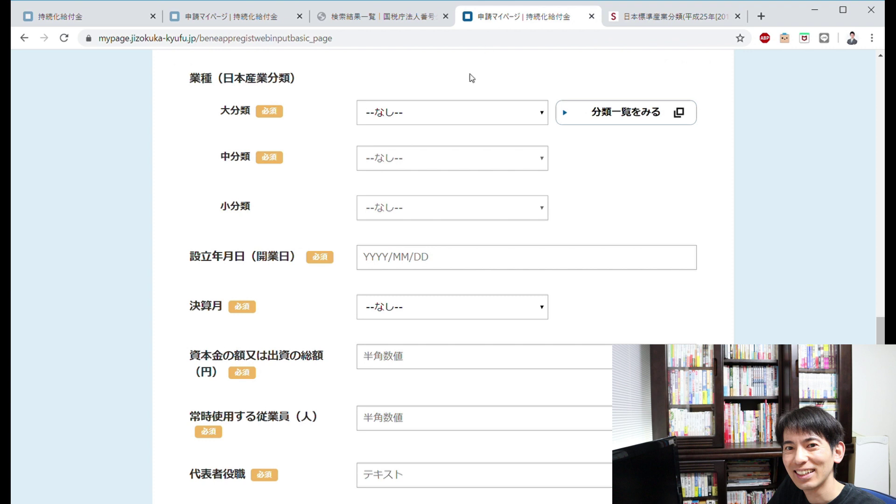
- Set 大分類, 中分類 and 小分類 to 学術研究，専門・技術サービス業 › 専門サービス業 › 経営コンサルタント業, then focus 設立年月日
{"action": "left_click", "coordinate": [540, 117]}
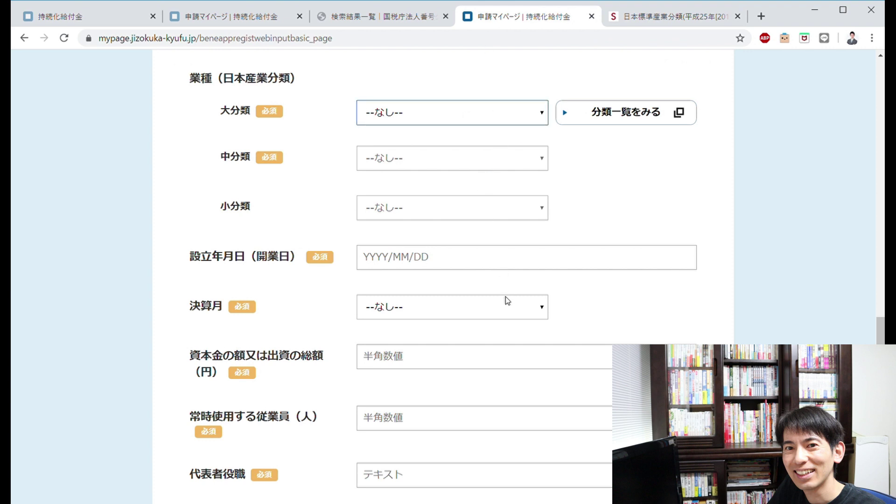
{"action": "left_click", "coordinate": [482, 303]}
{"action": "left_click", "coordinate": [539, 167]}
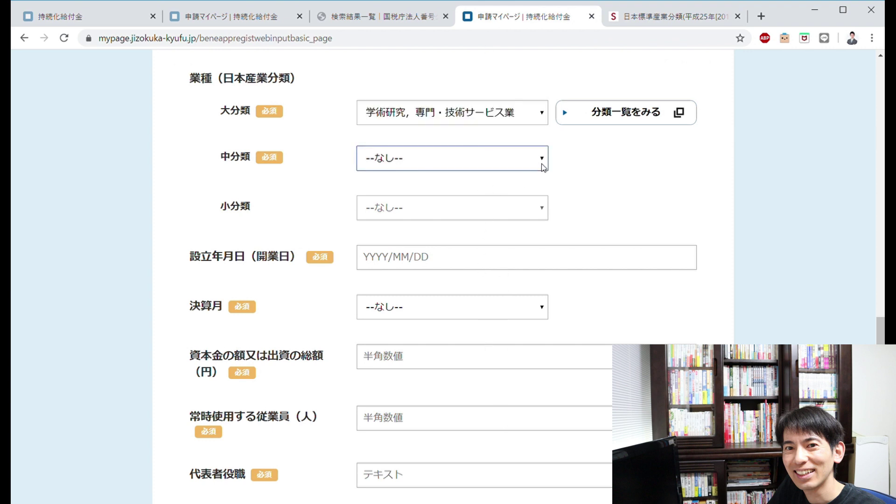
{"action": "left_click", "coordinate": [517, 211]}
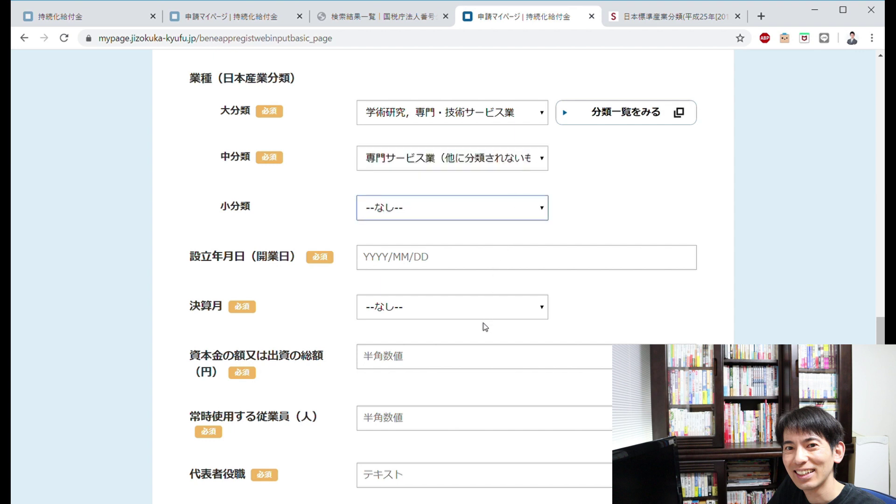
{"action": "key", "text": "Down"}
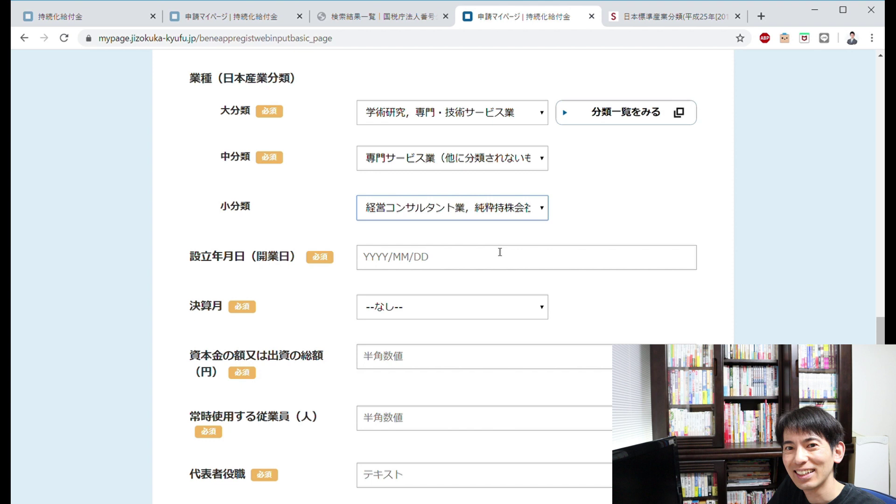
{"action": "left_click", "coordinate": [430, 262]}
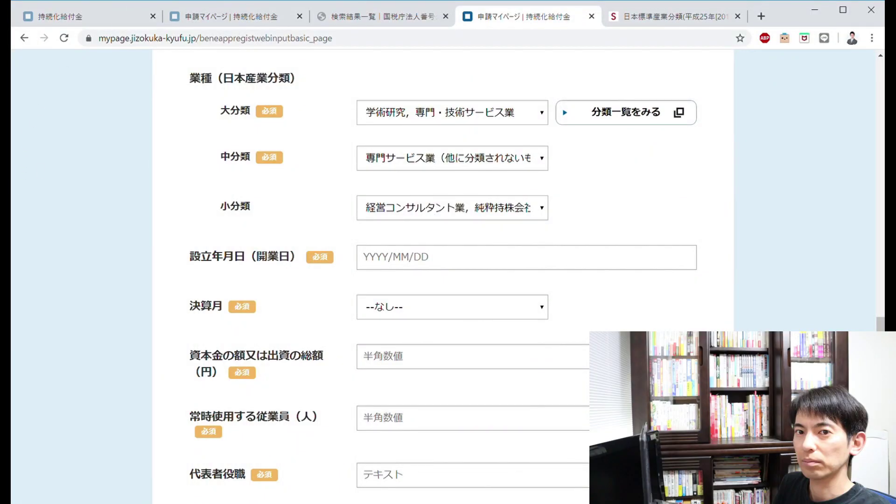
{"action": "left_click", "coordinate": [382, 264]}
- Search Google in a new tab for 平成17年 to find its Western year, 2005
{"action": "left_click", "coordinate": [762, 16]}
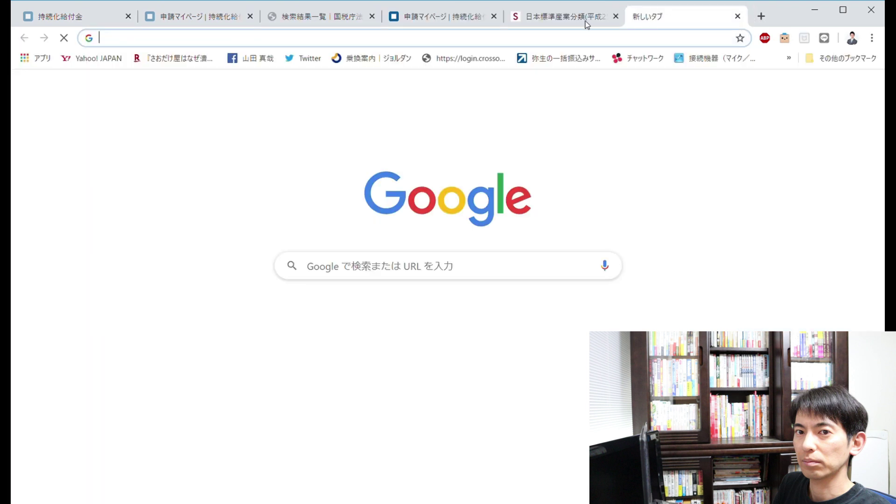
{"action": "type", "text": "平成17ねn"}
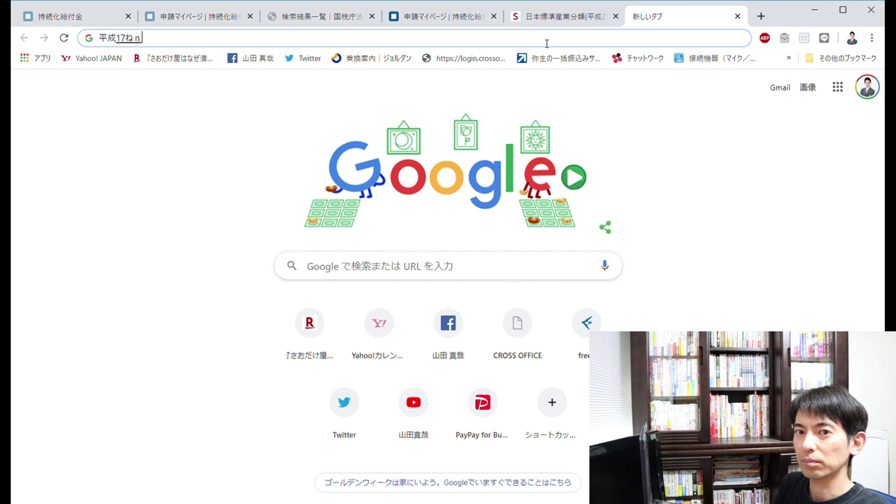
{"action": "type", "text": "n"}
{"action": "key", "text": "space"}
{"action": "key", "text": "Return"}
{"action": "key", "text": "Return"}
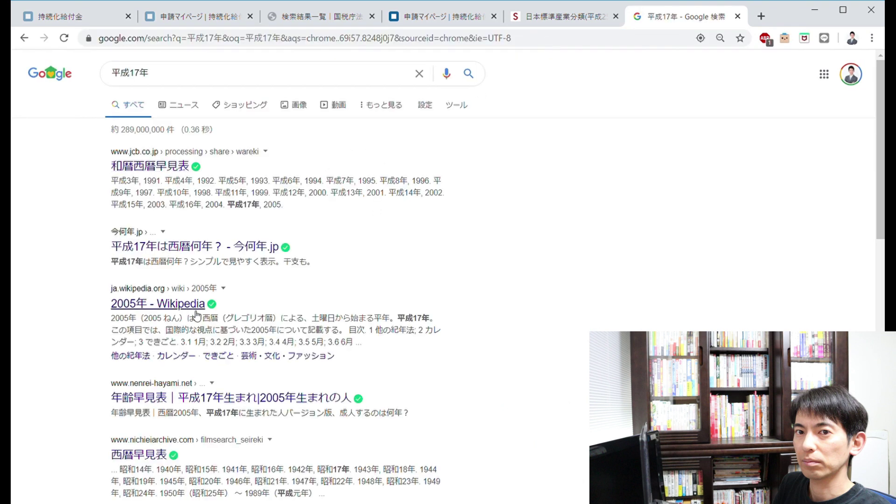
- Return to the application form and enter 2005/11/11 in 設立年月日
{"action": "left_click", "coordinate": [529, 21]}
{"action": "left_click", "coordinate": [441, 18]}
{"action": "left_click", "coordinate": [436, 269]}
{"action": "type", "text": "2005"}
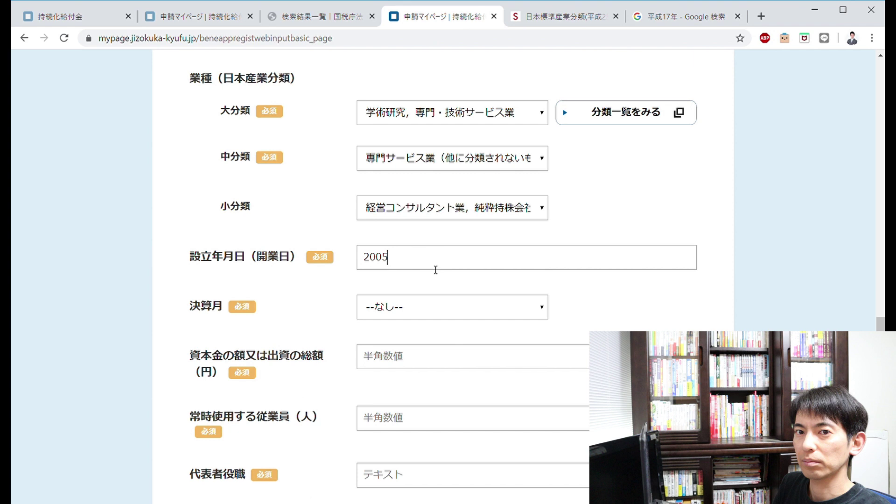
{"action": "type", "text": "/11/11"}
- Choose 10 as 決算月, enter 資本金 3000000 and 0 regular employees
{"action": "left_click", "coordinate": [446, 311]}
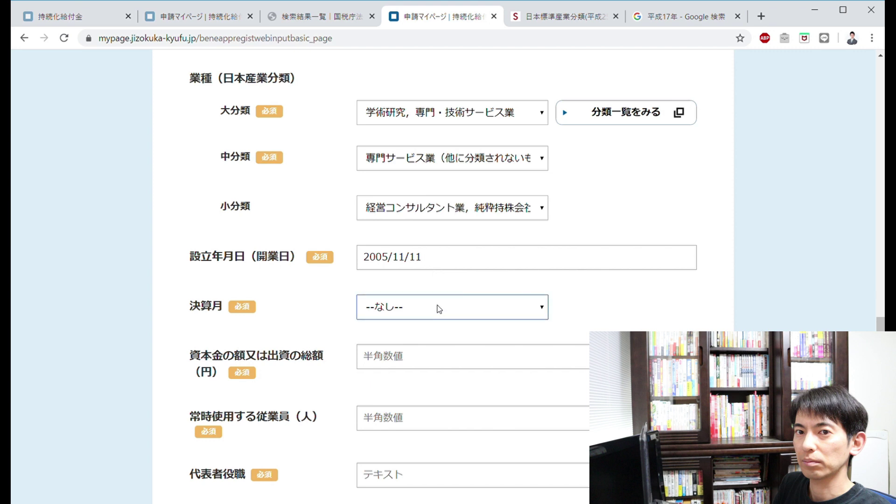
{"action": "type", "text": "10"}
{"action": "left_click", "coordinate": [390, 364]}
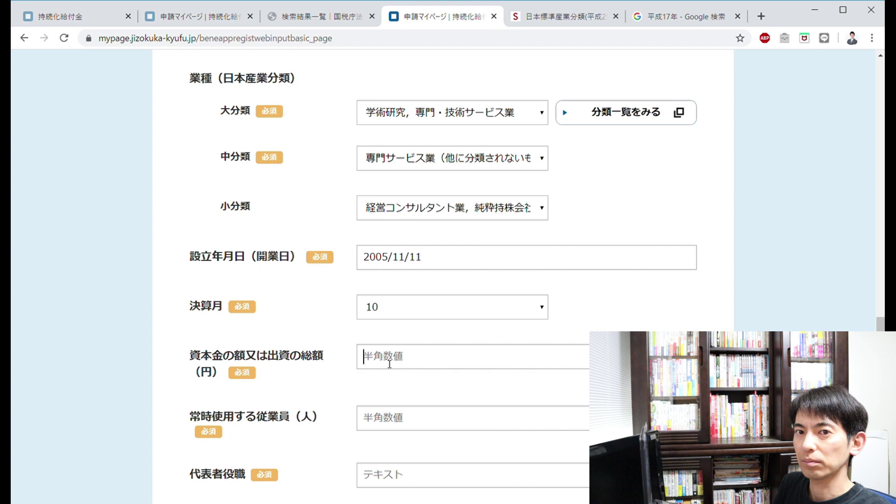
{"action": "type", "text": "3000000"}
{"action": "key", "text": "Left"}
{"action": "key", "text": "Left"}
{"action": "key", "text": "Left"}
{"action": "key", "text": "Left"}
{"action": "key", "text": "Left"}
{"action": "key", "text": "Left"}
{"action": "left_click", "coordinate": [395, 422]}
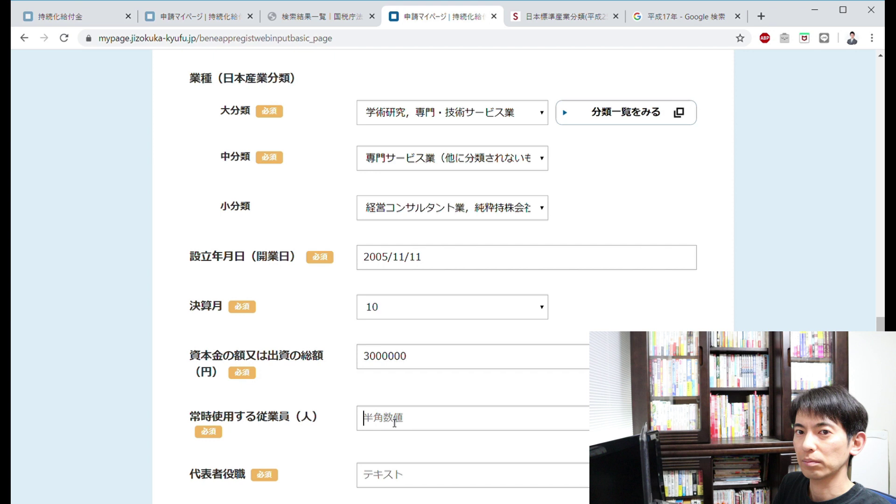
{"action": "type", "text": "0"}
- Enter 代表取締役社長 as the representative's job title in 代表者役職
{"action": "scroll", "coordinate": [340, 390], "scroll_direction": "down", "scroll_amount": 3}
{"action": "scroll", "coordinate": [365, 362], "scroll_direction": "down", "scroll_amount": 3}
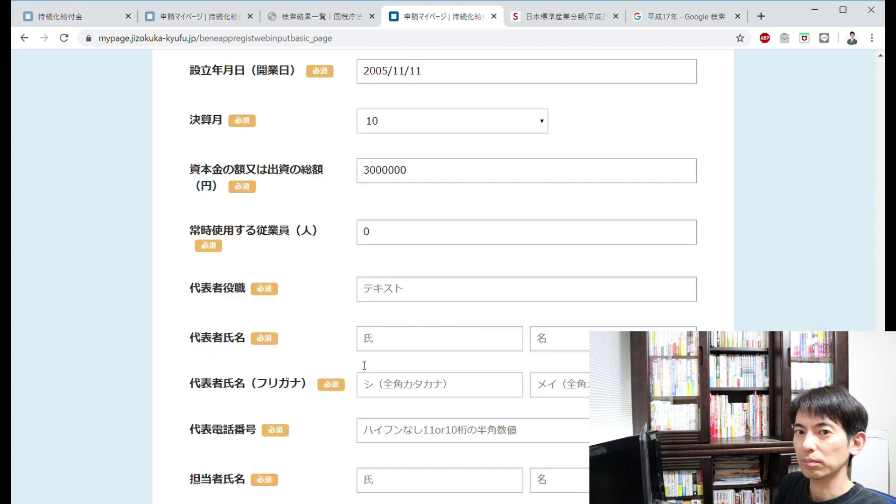
{"action": "scroll", "coordinate": [365, 366], "scroll_direction": "down", "scroll_amount": 1}
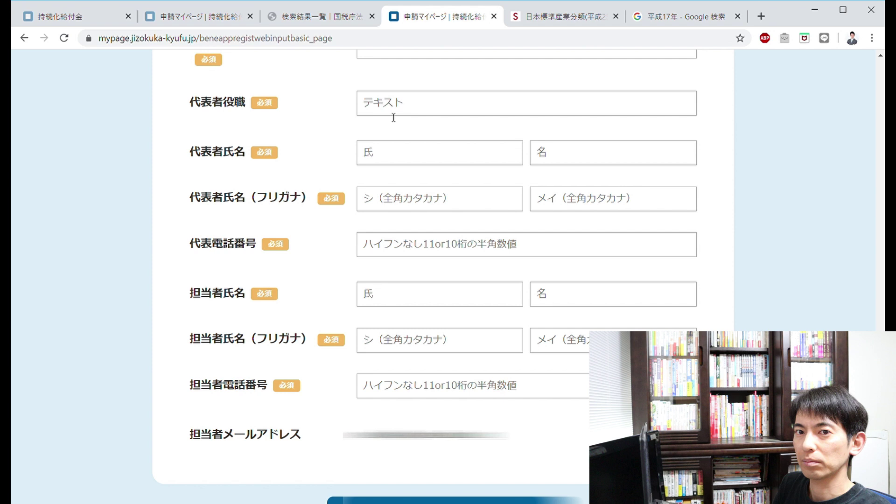
{"action": "left_click", "coordinate": [394, 106]}
{"action": "type", "text": "だいひょうと"}
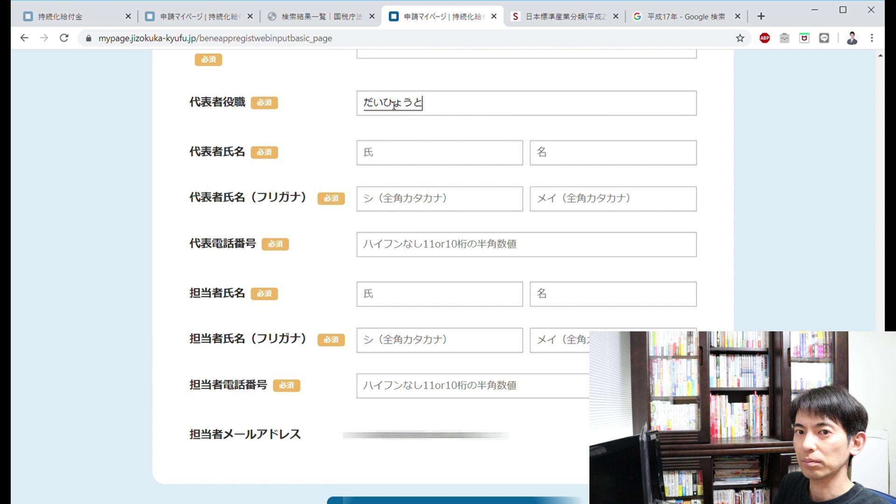
{"action": "key", "text": "Tab"}
{"action": "key", "text": "Return"}
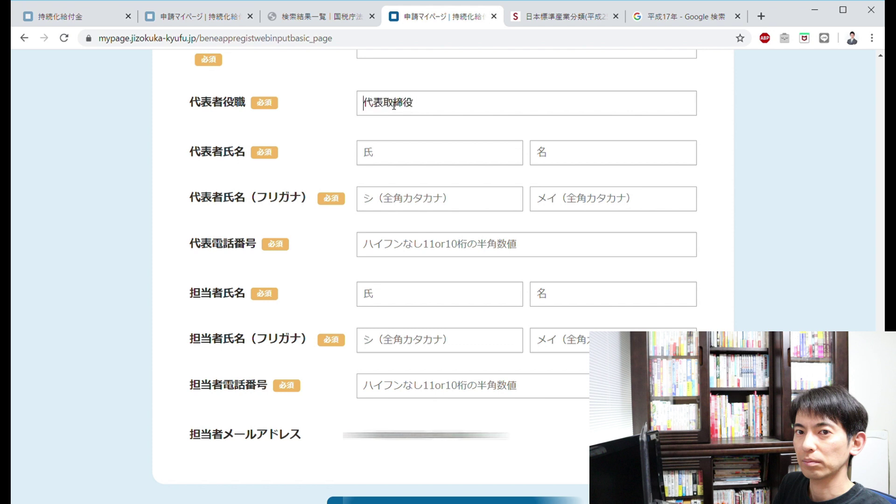
{"action": "type", "text": "しゃちょ"}
{"action": "key", "text": "space"}
{"action": "key", "text": "Return"}
{"action": "key", "text": "Tab"}
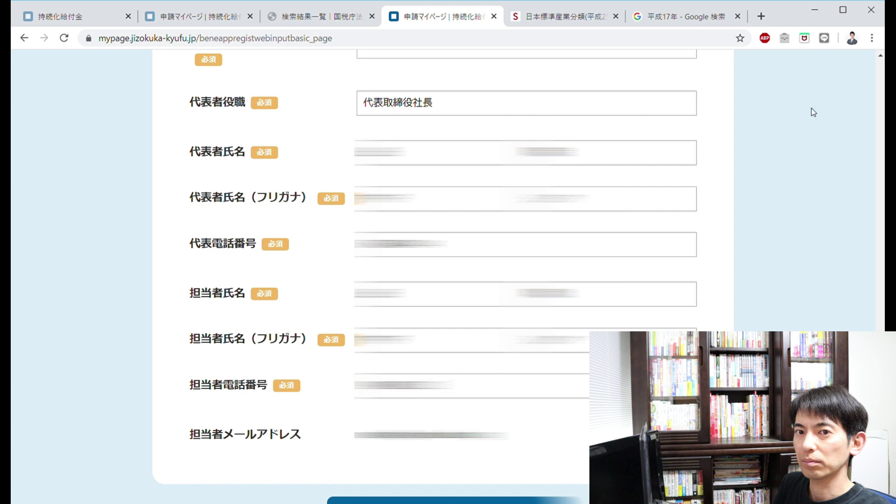
- Save the basic details and proceed to the next section of the form
{"action": "scroll", "coordinate": [812, 108], "scroll_direction": "down", "scroll_amount": 1}
{"action": "scroll", "coordinate": [371, 274], "scroll_direction": "down", "scroll_amount": 4}
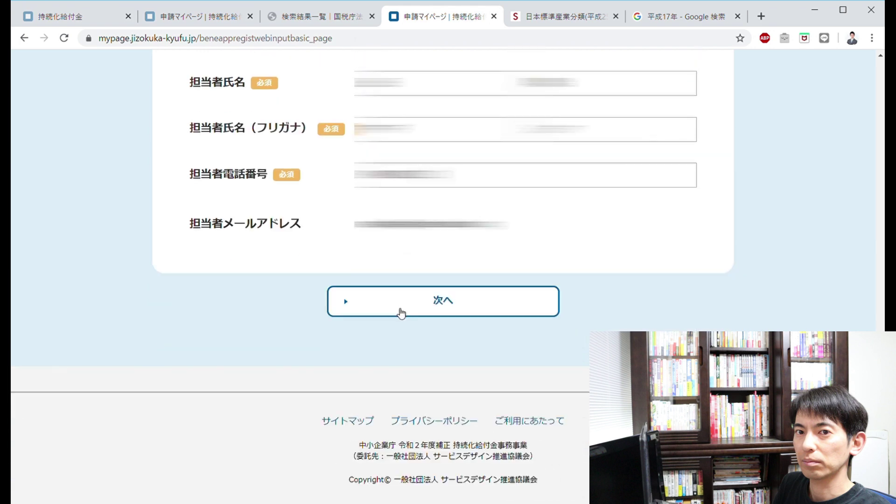
{"action": "left_click", "coordinate": [401, 312]}
- Choose 一般的な申請方法 under 特例適用の選択
{"action": "scroll", "coordinate": [401, 312], "scroll_direction": "down", "scroll_amount": 3}
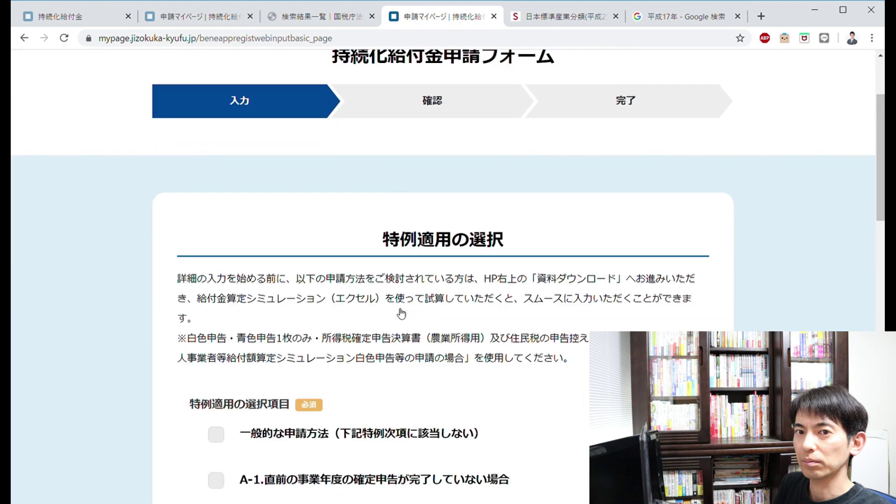
{"action": "scroll", "coordinate": [401, 314], "scroll_direction": "down", "scroll_amount": 3}
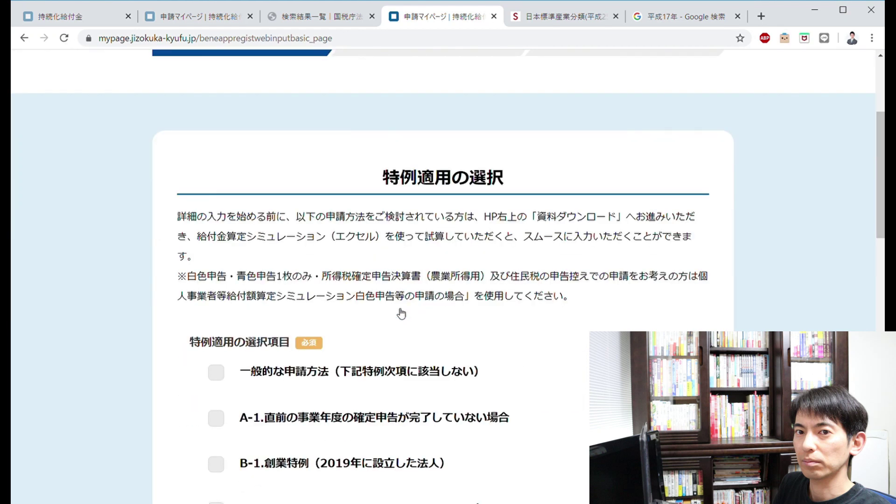
{"action": "scroll", "coordinate": [327, 306], "scroll_direction": "down", "scroll_amount": 1}
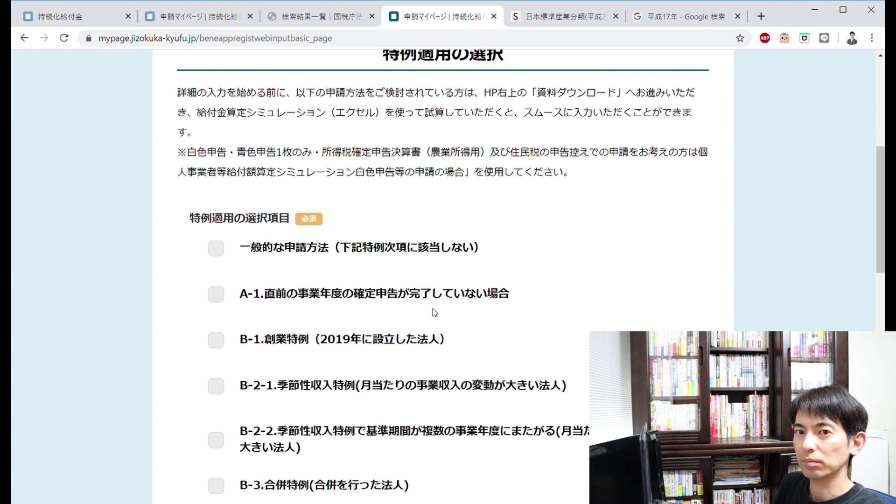
{"action": "left_click", "coordinate": [216, 252]}
- Mark both the corporate name and account holder 名義 checks as 一致している
{"action": "scroll", "coordinate": [467, 327], "scroll_direction": "down", "scroll_amount": 1}
{"action": "scroll", "coordinate": [446, 219], "scroll_direction": "up", "scroll_amount": 1}
{"action": "scroll", "coordinate": [420, 210], "scroll_direction": "down", "scroll_amount": 15}
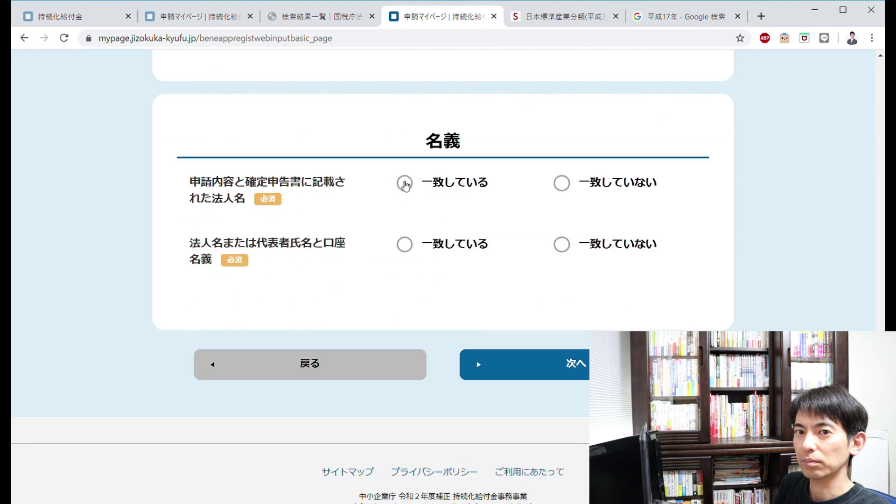
{"action": "left_click", "coordinate": [404, 184]}
{"action": "left_click", "coordinate": [414, 252]}
- Enter annual business revenue (A) 2154628 and choose 4月 as the sales-drop target month
{"action": "left_click", "coordinate": [564, 377]}
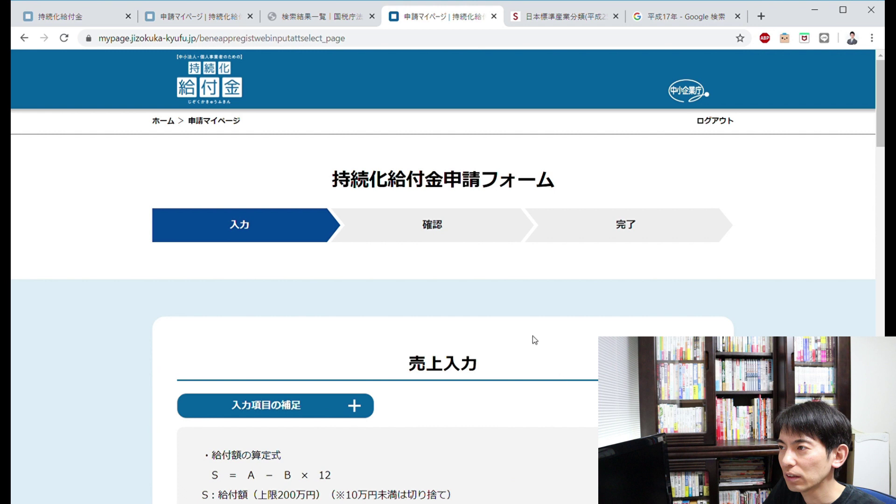
{"action": "scroll", "coordinate": [533, 335], "scroll_direction": "down", "scroll_amount": 6}
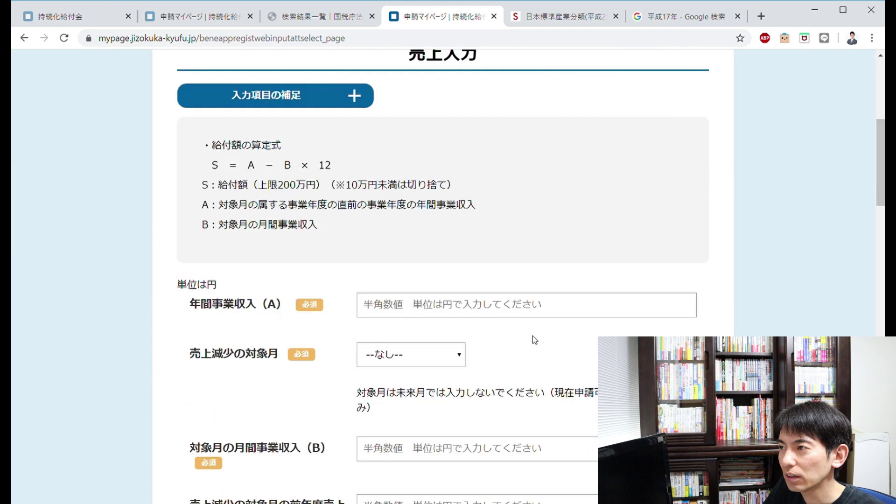
{"action": "scroll", "coordinate": [533, 335], "scroll_direction": "down", "scroll_amount": 1}
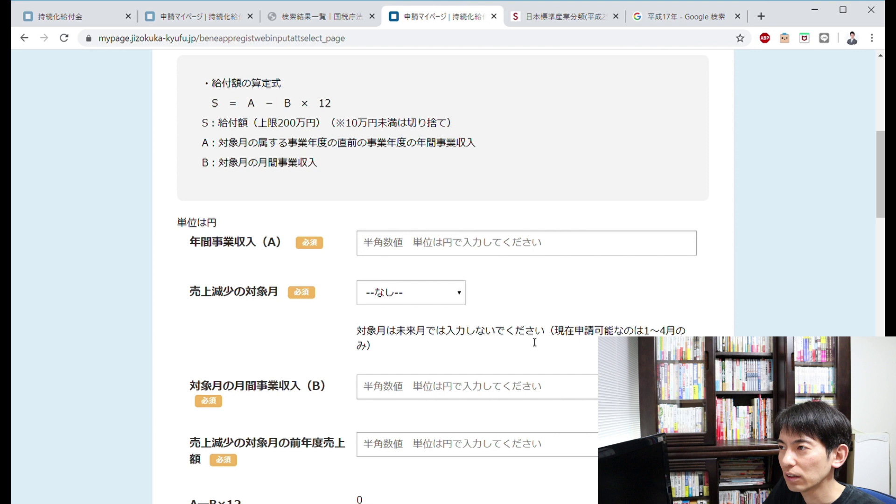
{"action": "scroll", "coordinate": [534, 342], "scroll_direction": "down", "scroll_amount": 1}
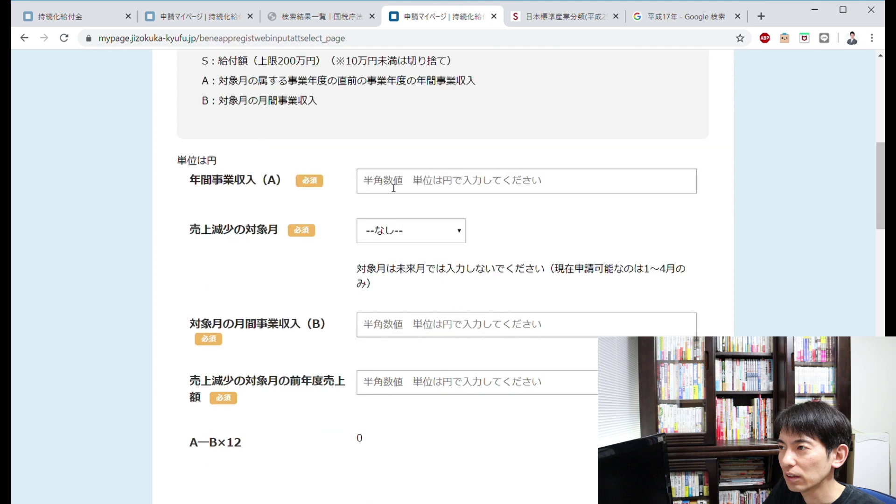
{"action": "scroll", "coordinate": [393, 187], "scroll_direction": "up", "scroll_amount": 1}
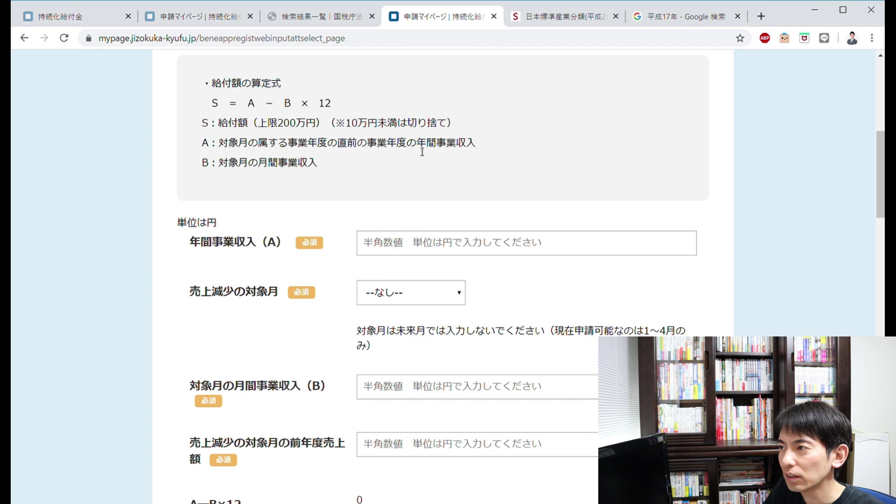
{"action": "left_click", "coordinate": [390, 252]}
{"action": "type", "text": "2154628"}
{"action": "key", "text": "Tab"}
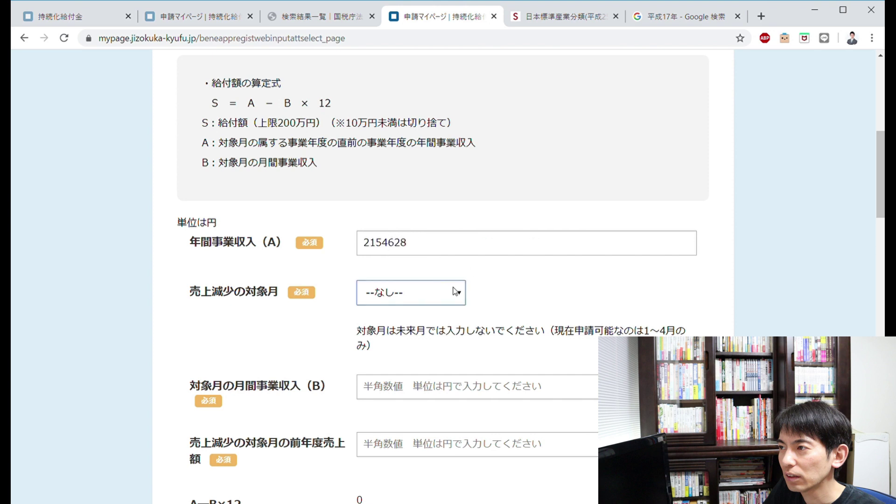
{"action": "key", "text": "4"}
{"action": "left_click", "coordinate": [366, 357]}
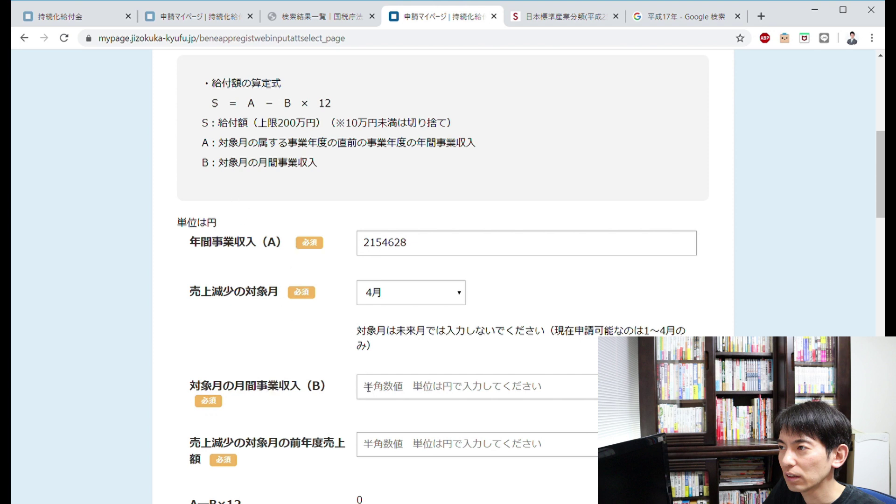
- Enter 0 as the target month's revenue (B) and 1270 as prior-year sales
{"action": "left_click", "coordinate": [369, 388]}
{"action": "type", "text": "0"}
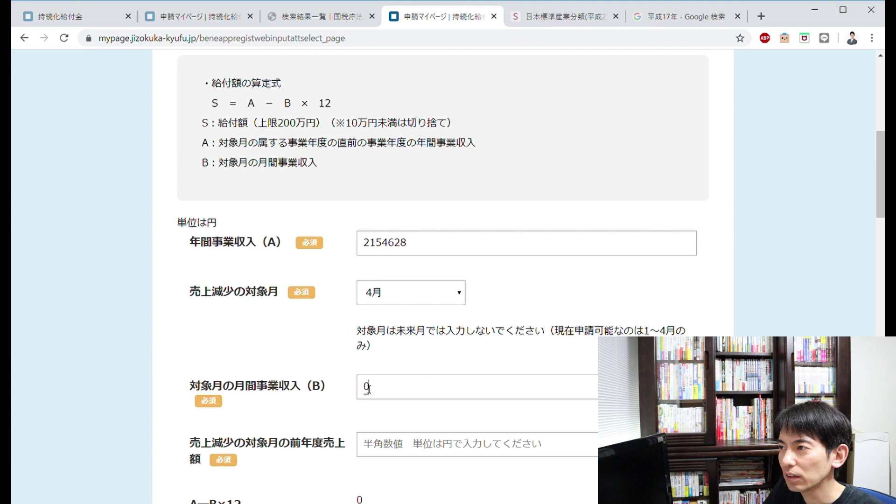
{"action": "left_click", "coordinate": [334, 419]}
{"action": "scroll", "coordinate": [334, 419], "scroll_direction": "down", "scroll_amount": 2}
{"action": "scroll", "coordinate": [335, 419], "scroll_direction": "up", "scroll_amount": 1}
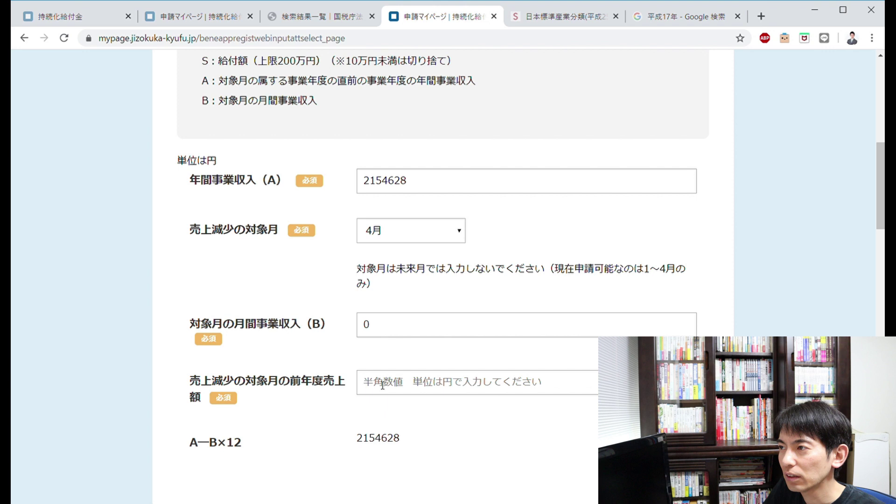
{"action": "type", "text": "1270"}
{"action": "key", "text": "Return"}
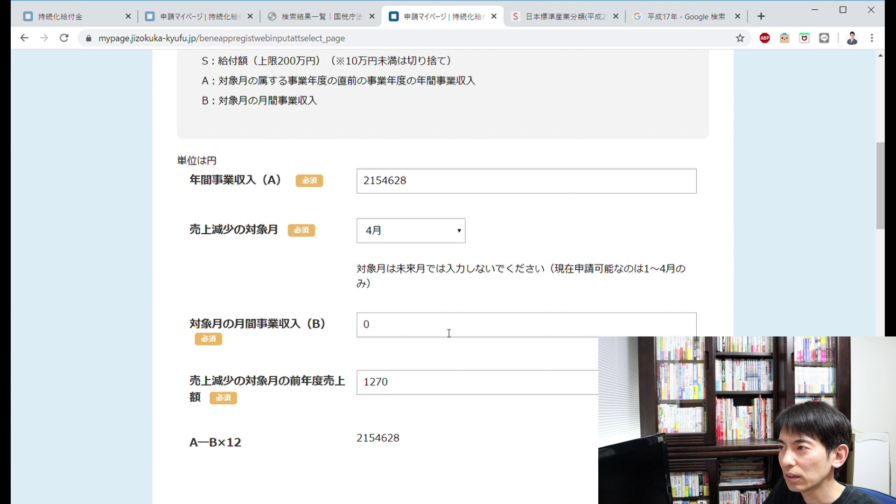
{"action": "scroll", "coordinate": [446, 358], "scroll_direction": "down", "scroll_amount": 1}
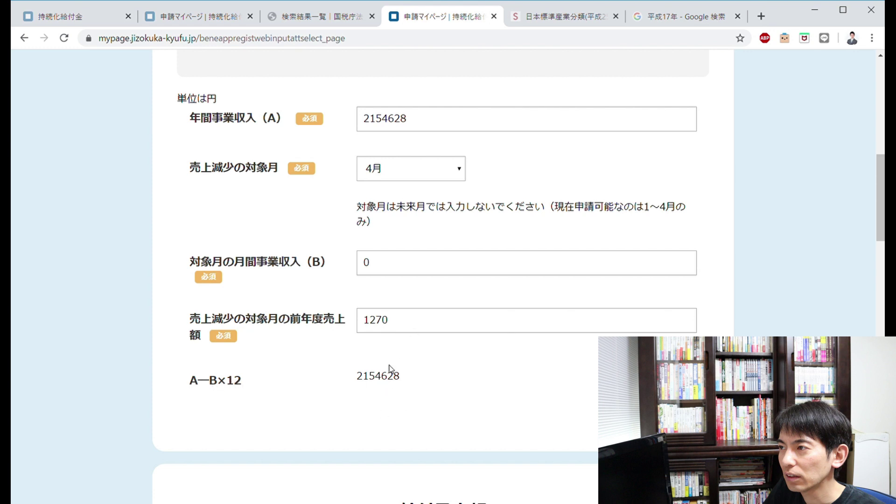
- Set account type 普通, enter 0 in the institution code, and reach the passbook attachments
{"action": "scroll", "coordinate": [459, 362], "scroll_direction": "down", "scroll_amount": 4}
{"action": "scroll", "coordinate": [458, 358], "scroll_direction": "down", "scroll_amount": 1}
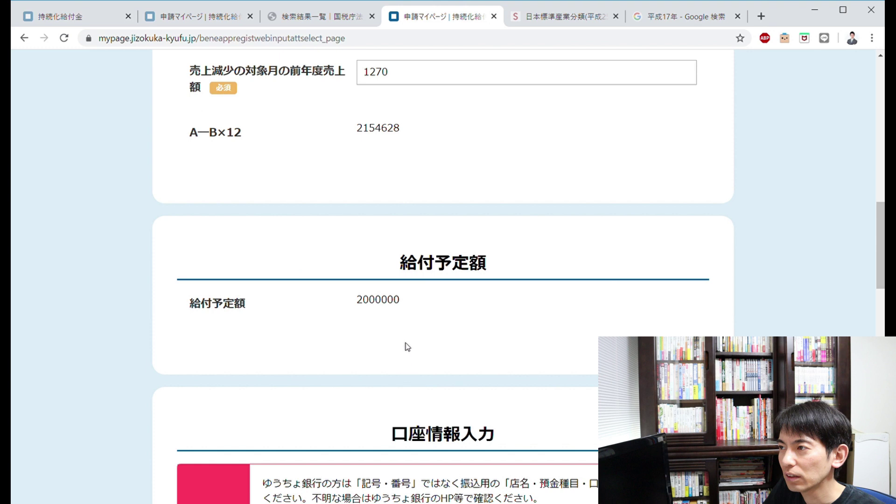
{"action": "scroll", "coordinate": [407, 346], "scroll_direction": "down", "scroll_amount": 3}
{"action": "scroll", "coordinate": [406, 347], "scroll_direction": "down", "scroll_amount": 6}
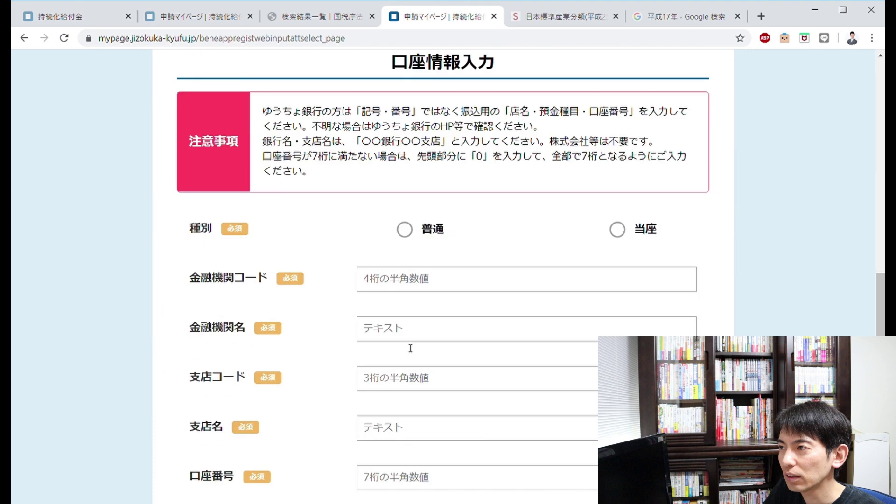
{"action": "scroll", "coordinate": [406, 348], "scroll_direction": "up", "scroll_amount": 1}
{"action": "scroll", "coordinate": [409, 148], "scroll_direction": "down", "scroll_amount": 1}
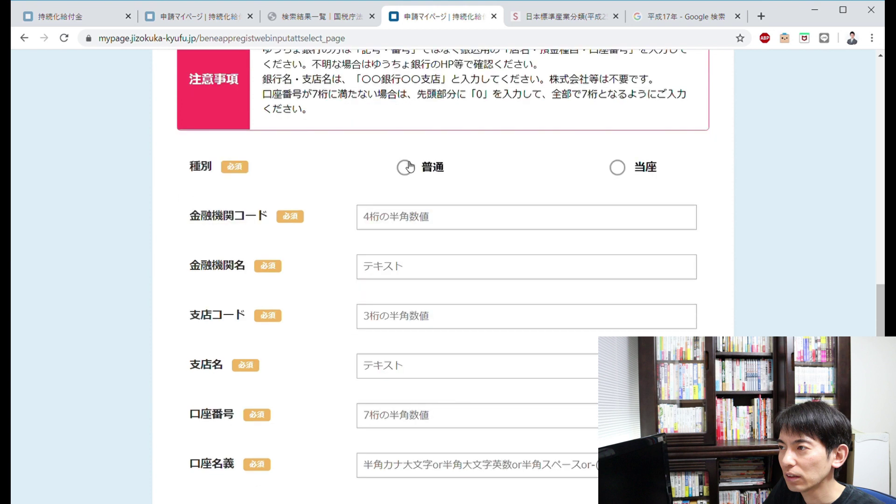
{"action": "left_click", "coordinate": [410, 181]}
{"action": "left_click", "coordinate": [430, 223]}
{"action": "type", "text": "0"}
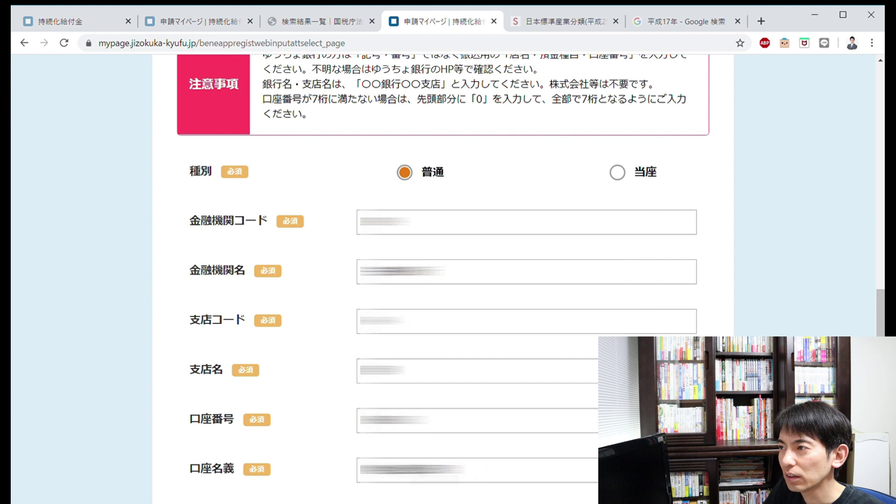
{"action": "scroll", "coordinate": [444, 280], "scroll_direction": "down", "scroll_amount": 6}
{"action": "scroll", "coordinate": [417, 444], "scroll_direction": "down", "scroll_amount": 4}
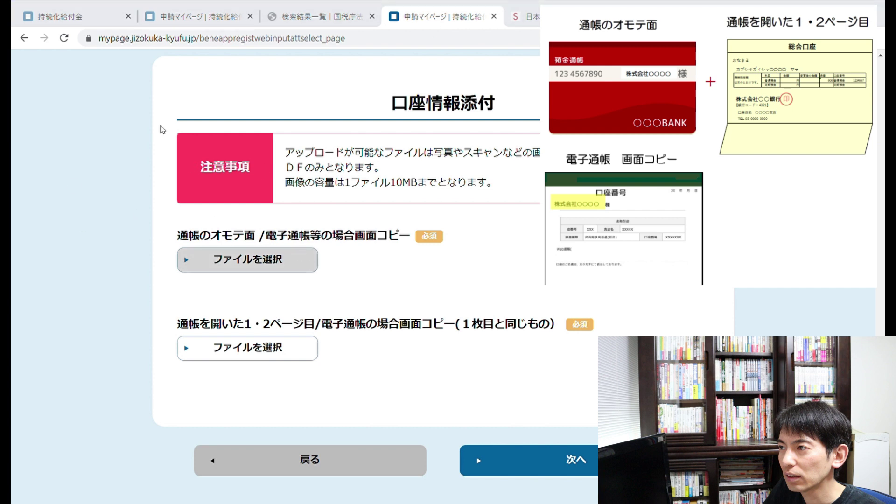
- Attach the passbook front and opened-pages images and submit the bank details with 次へ
{"action": "key", "text": "Return"}
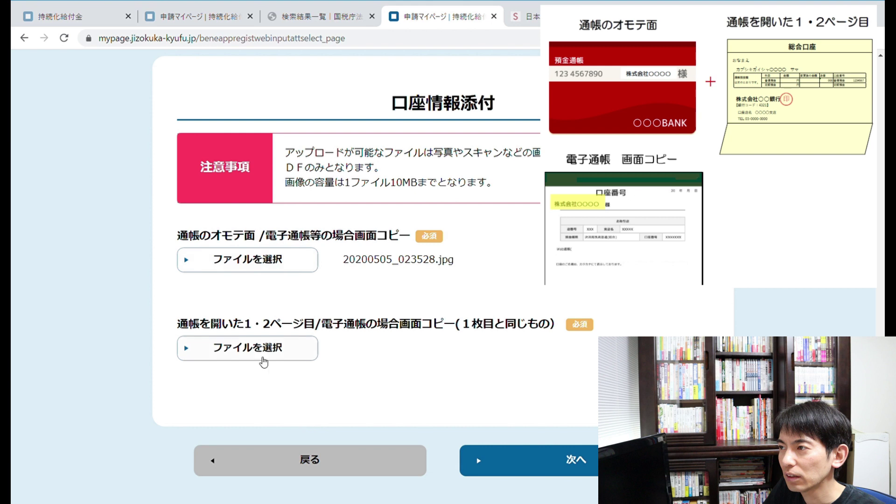
{"action": "left_click", "coordinate": [262, 359]}
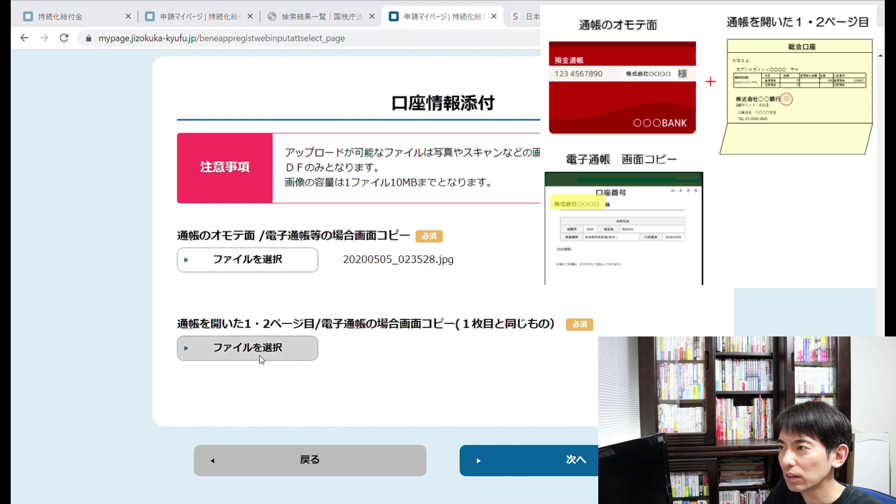
{"action": "double_click", "coordinate": [244, 140]}
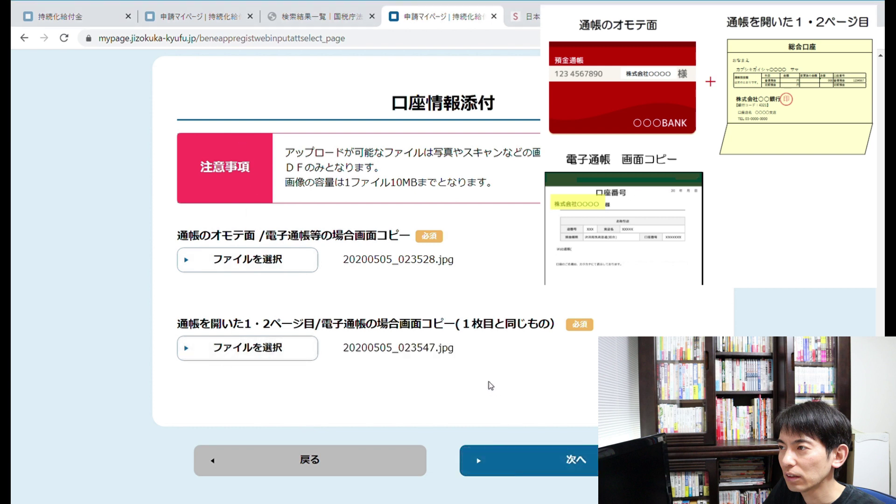
{"action": "left_click", "coordinate": [297, 361]}
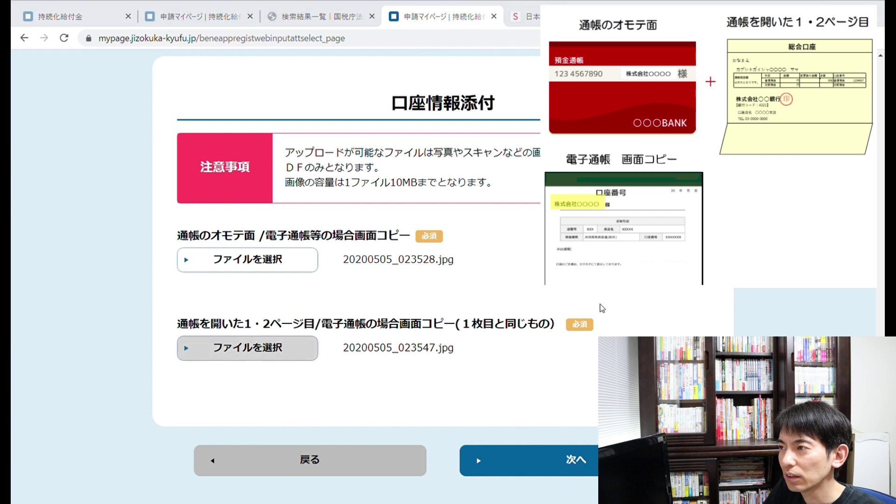
{"action": "key", "text": "Escape"}
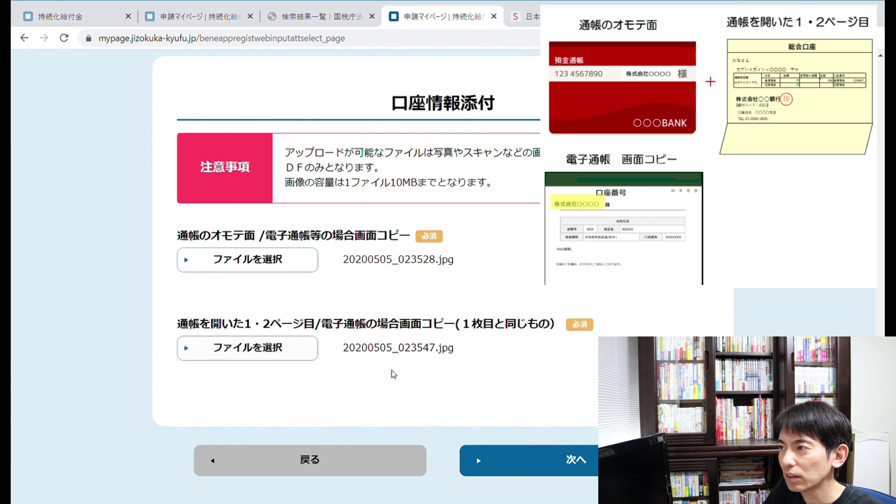
{"action": "left_click", "coordinate": [591, 466]}
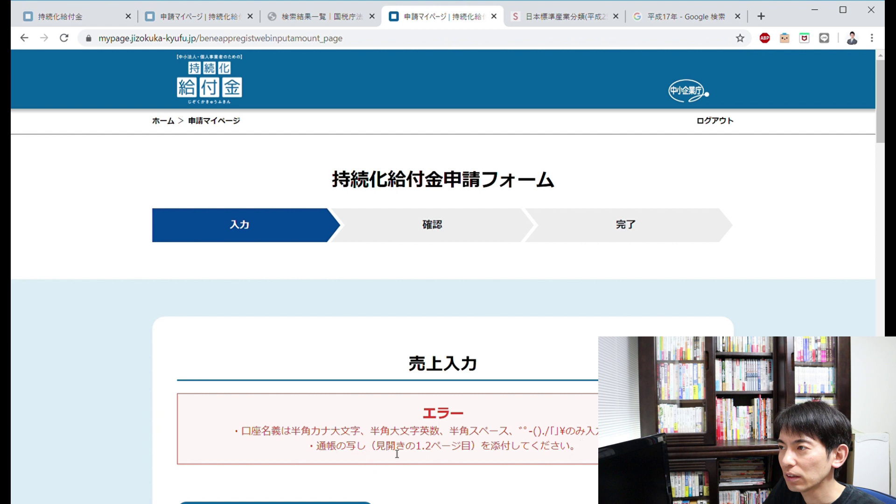
- Scroll through the error and bank account fields back to the 口座情報添付 section
{"action": "scroll", "coordinate": [403, 452], "scroll_direction": "down", "scroll_amount": 5}
{"action": "scroll", "coordinate": [404, 452], "scroll_direction": "down", "scroll_amount": 15}
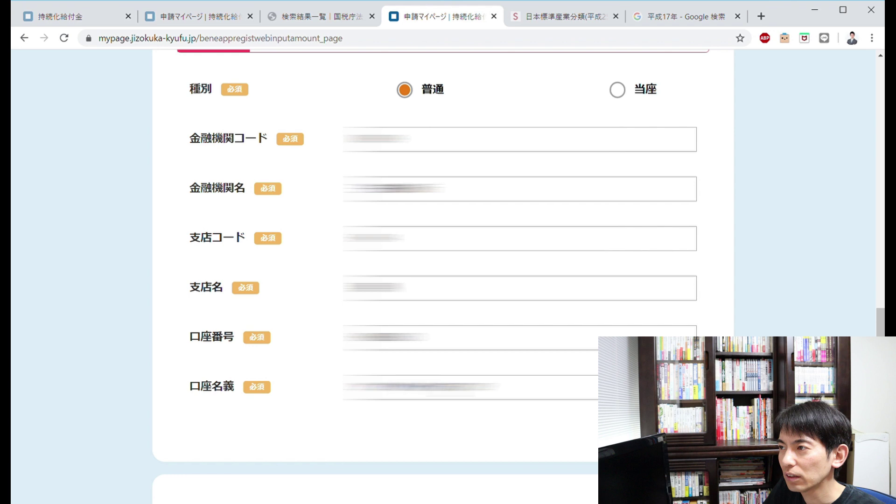
{"action": "scroll", "coordinate": [443, 280], "scroll_direction": "up", "scroll_amount": 3}
{"action": "scroll", "coordinate": [444, 280], "scroll_direction": "up", "scroll_amount": 20}
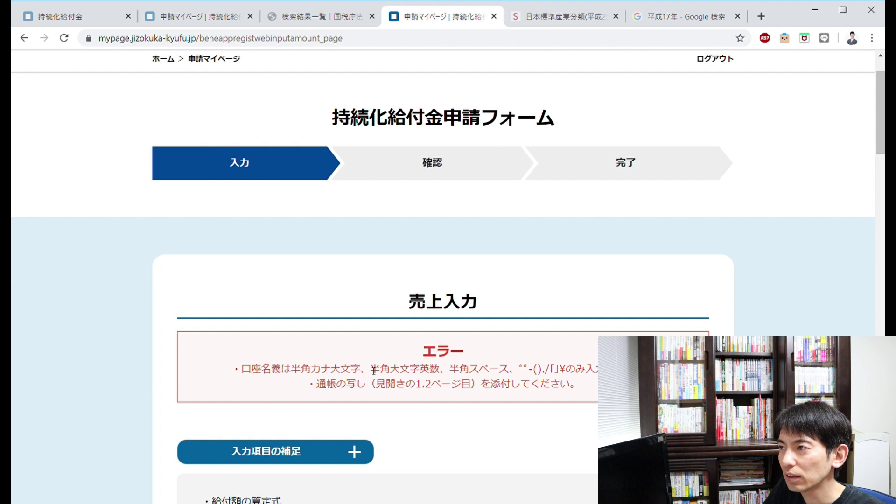
{"action": "scroll", "coordinate": [373, 371], "scroll_direction": "down", "scroll_amount": 20}
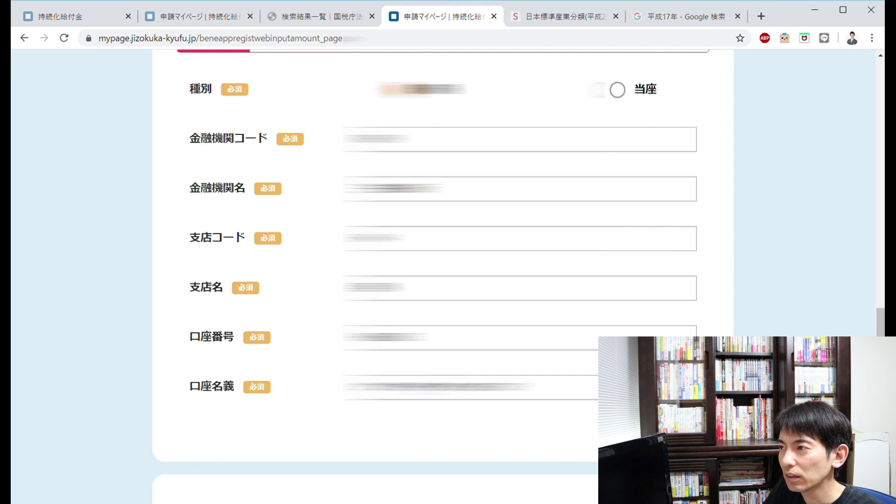
{"action": "scroll", "coordinate": [269, 316], "scroll_direction": "down", "scroll_amount": 8}
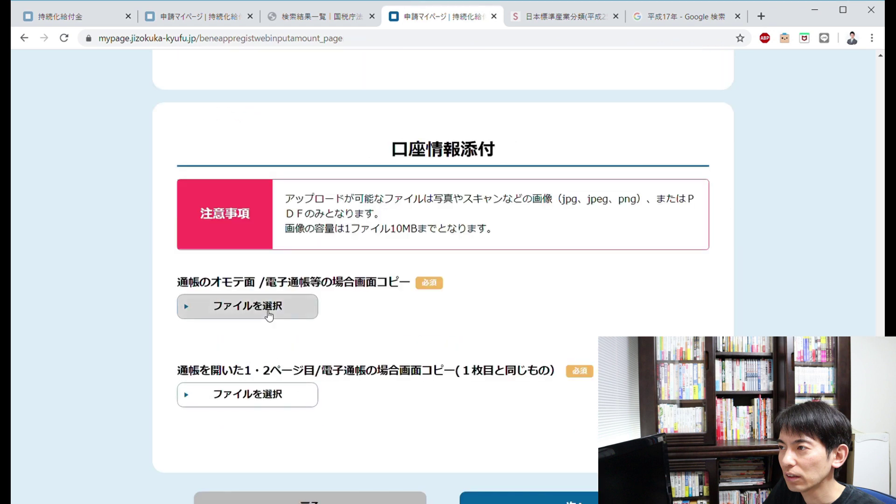
- Reattach 20200505_023528.jpg as passbook front and 20200505_023547.jpg as opened pages, then continue
{"action": "left_click", "coordinate": [268, 316]}
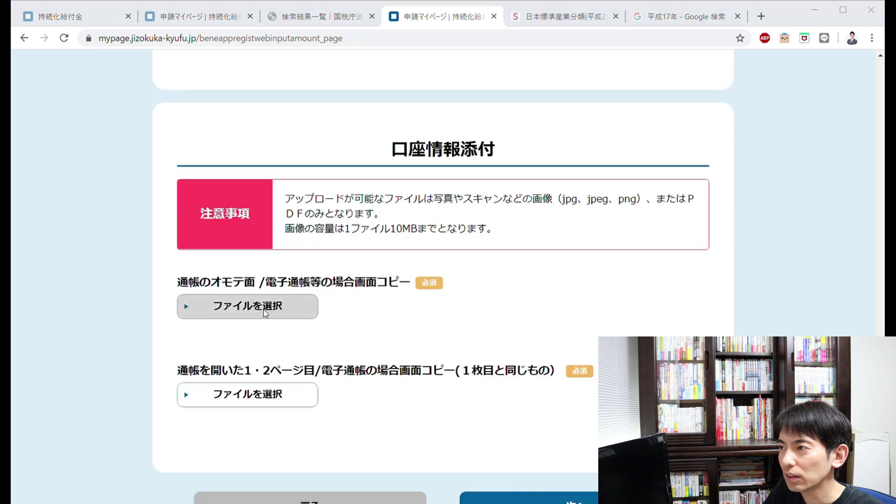
{"action": "double_click", "coordinate": [176, 102]}
{"action": "left_click", "coordinate": [251, 390]}
{"action": "double_click", "coordinate": [247, 128]}
{"action": "scroll", "coordinate": [577, 455], "scroll_direction": "down", "scroll_amount": 1}
{"action": "left_click", "coordinate": [577, 455]}
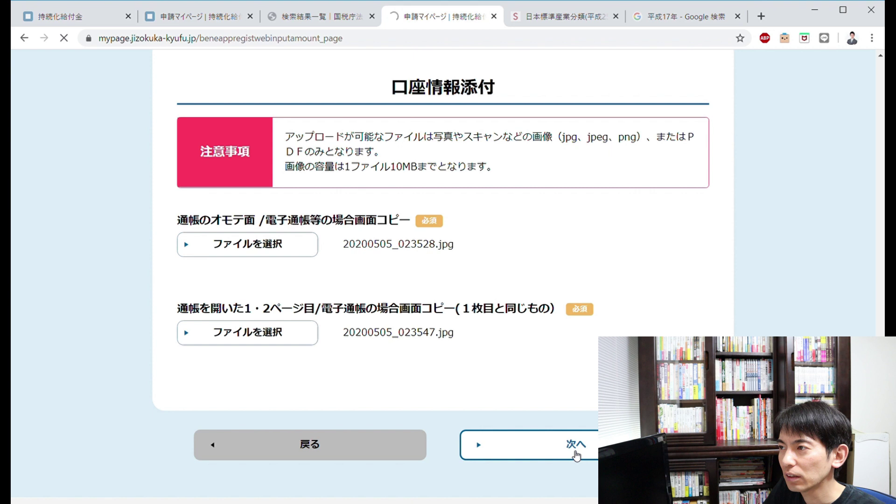
- Scroll down to the 添付書類 uploads for 確定申告書別表一, 法人事業概況説明書 and 売上台帳
{"action": "scroll", "coordinate": [577, 455], "scroll_direction": "down", "scroll_amount": 2}
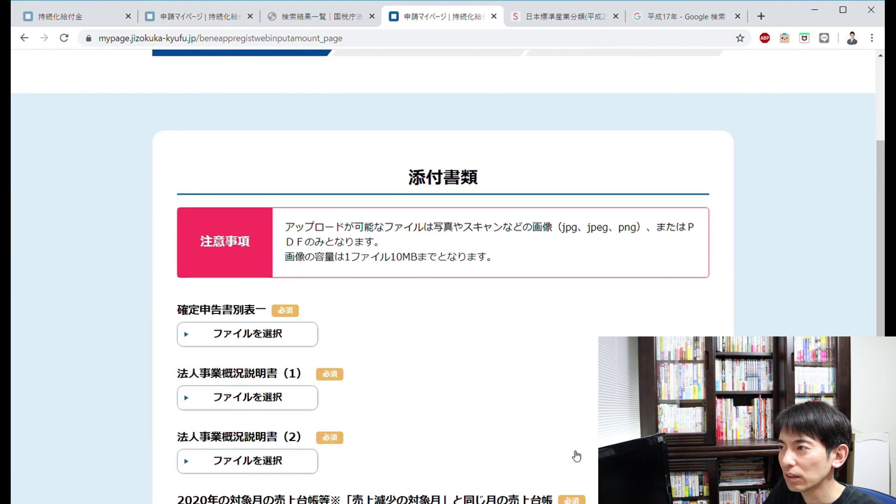
{"action": "scroll", "coordinate": [577, 455], "scroll_direction": "down", "scroll_amount": 1}
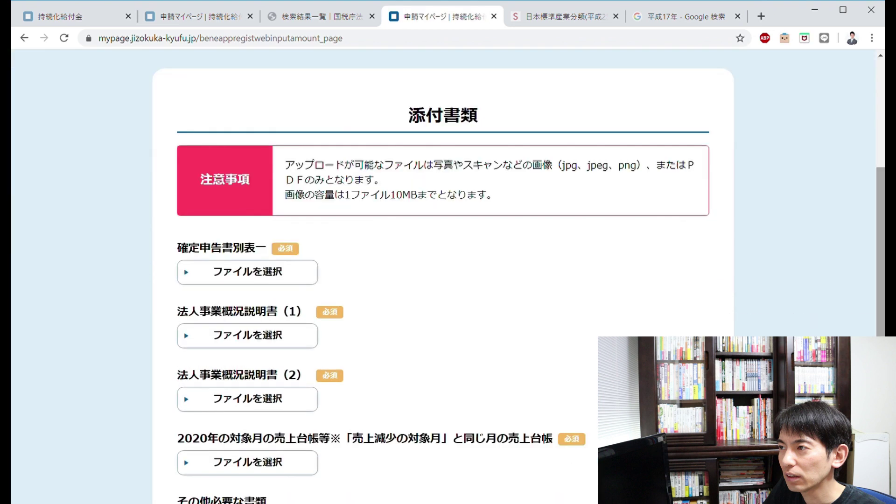
{"action": "scroll", "coordinate": [577, 455], "scroll_direction": "down", "scroll_amount": 1}
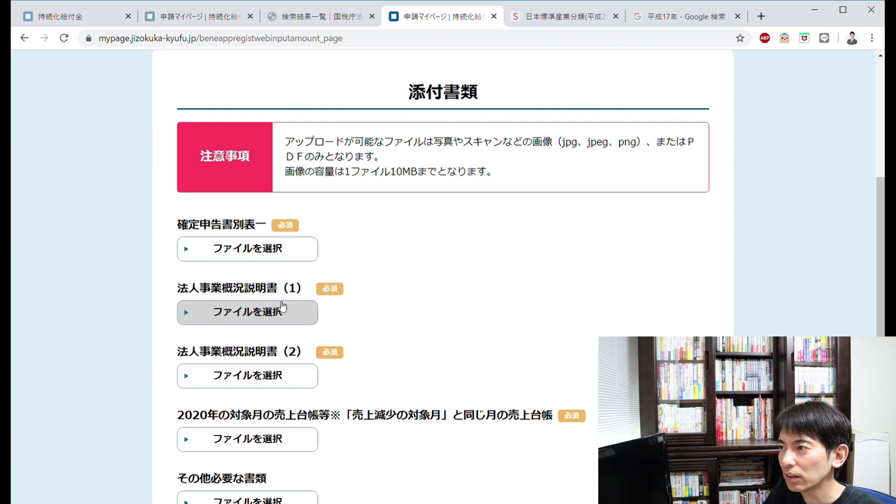
{"action": "scroll", "coordinate": [308, 330], "scroll_direction": "down", "scroll_amount": 1}
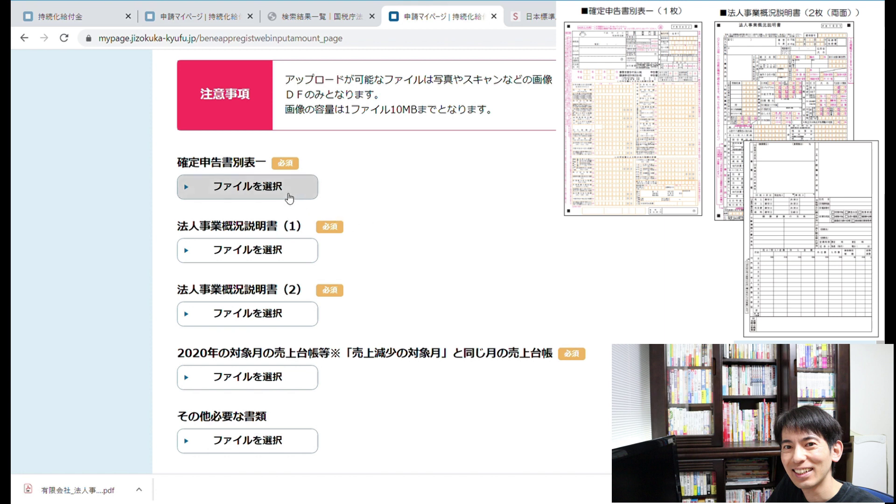
- Attach 有限会社別表一.pdf, the 法人事業概況説明書 front and back PDFs, and 有限会社4月売上元帳.png
{"action": "left_click", "coordinate": [289, 198]}
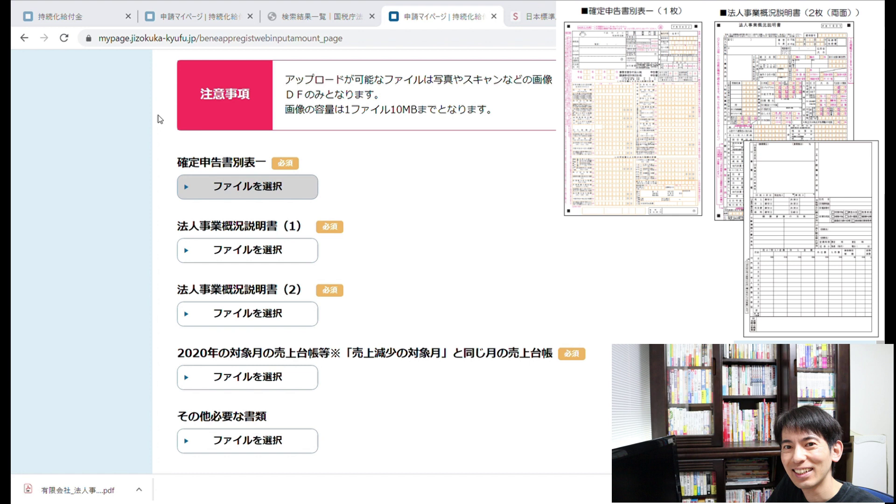
{"action": "key", "text": "Return"}
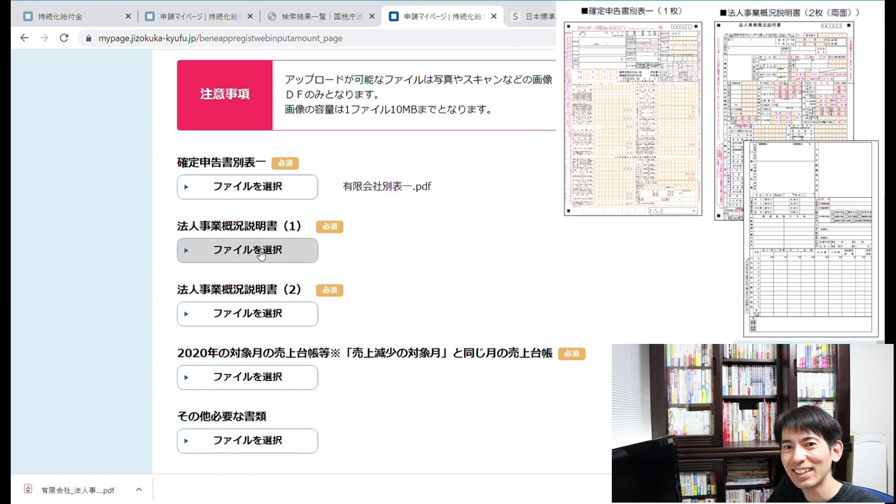
{"action": "left_click", "coordinate": [260, 254]}
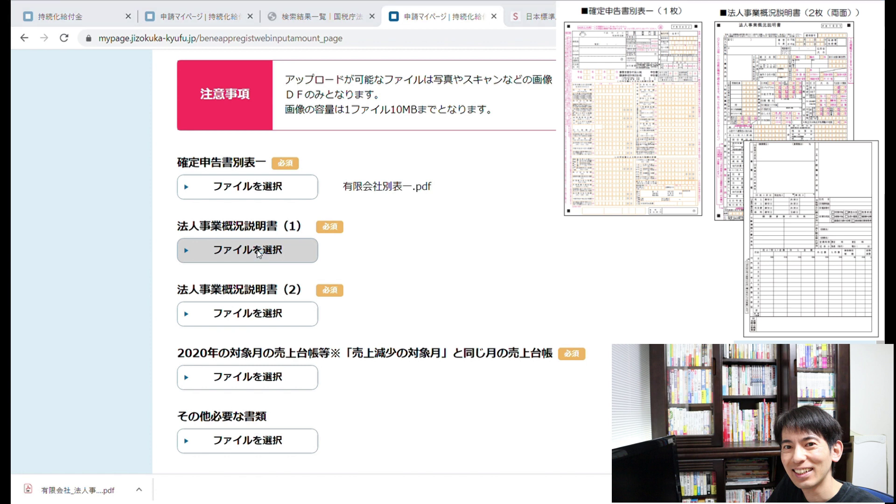
{"action": "key", "text": "Return"}
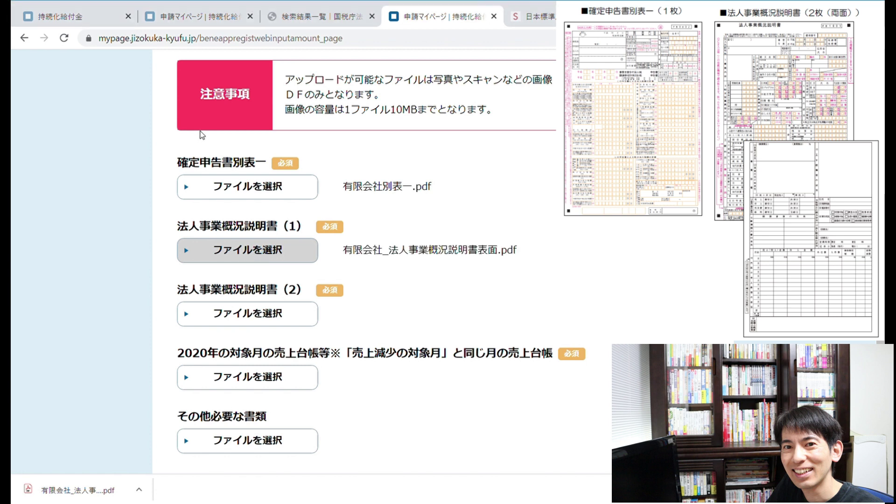
{"action": "left_click", "coordinate": [278, 328]}
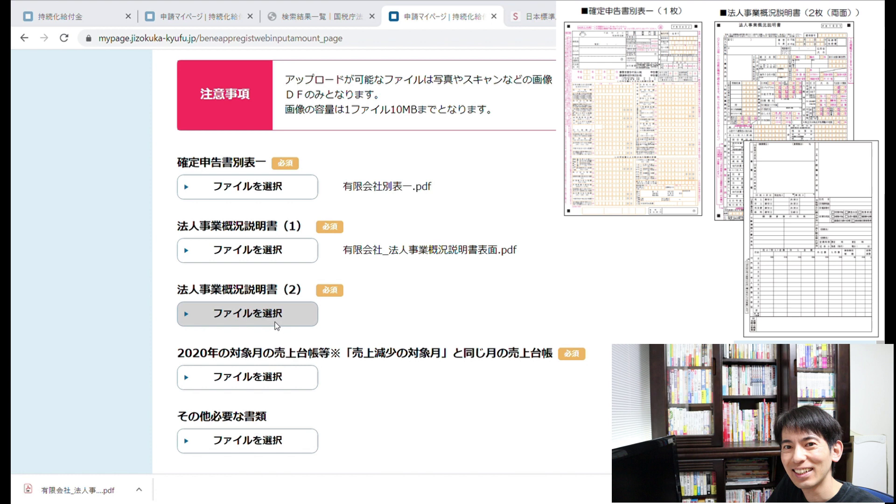
{"action": "key", "text": "Return"}
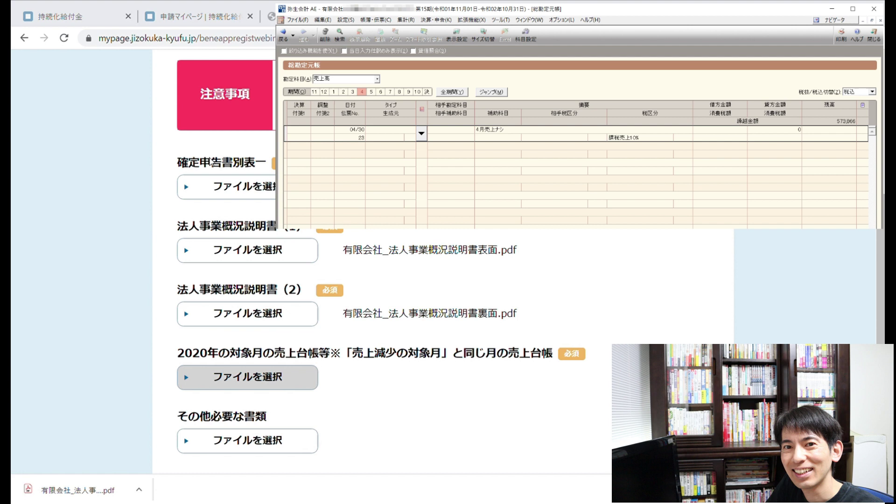
{"action": "key", "text": "Return"}
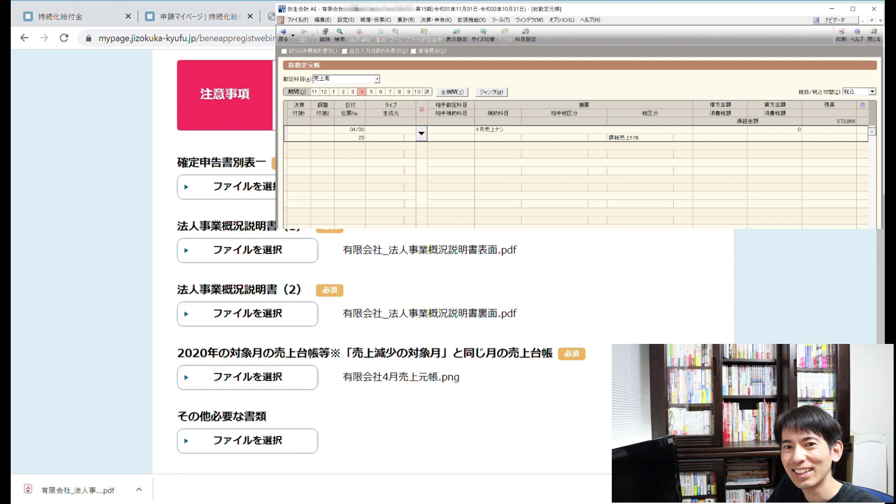
- Return to the application form and proceed to the 確認 screen
{"action": "scroll", "coordinate": [882, 341], "scroll_direction": "down", "scroll_amount": 3}
{"action": "left_click", "coordinate": [881, 327]}
{"action": "scroll", "coordinate": [881, 327], "scroll_direction": "up", "scroll_amount": 2}
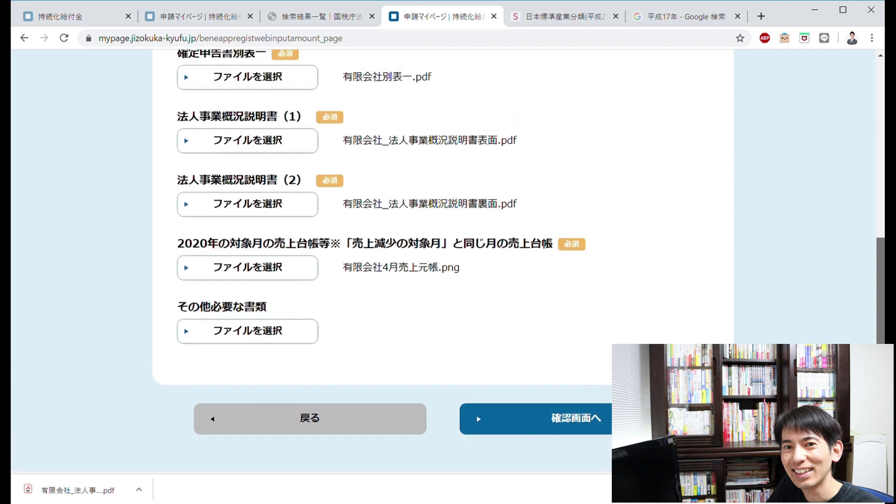
{"action": "left_click", "coordinate": [579, 443]}
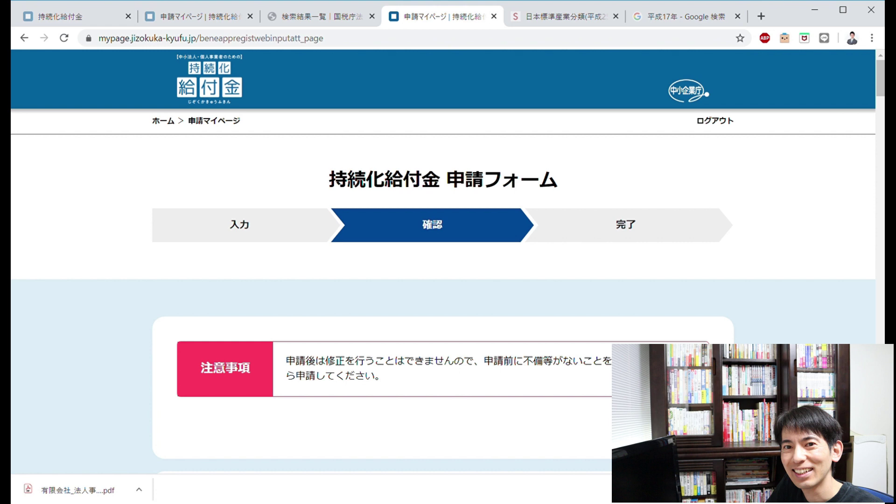
{"action": "left_click", "coordinate": [880, 103]}
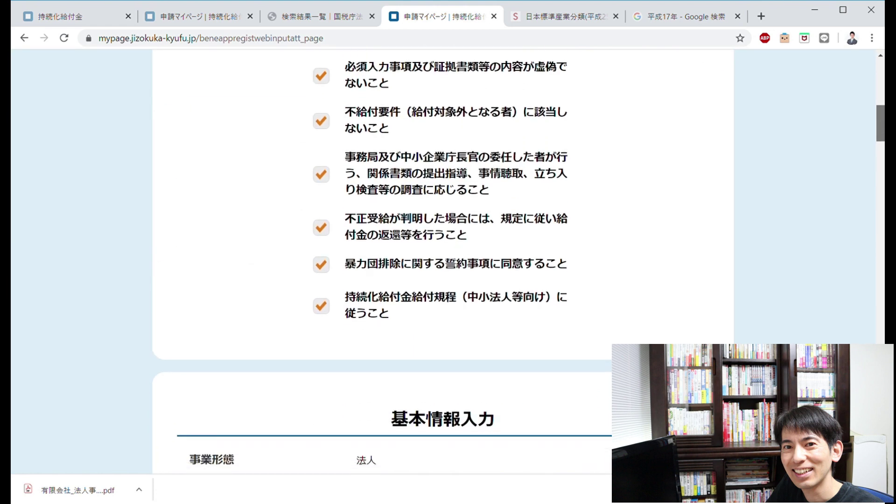
{"action": "scroll", "coordinate": [442, 261], "scroll_direction": "up", "scroll_amount": 2}
{"action": "scroll", "coordinate": [443, 262], "scroll_direction": "up", "scroll_amount": 1}
{"action": "scroll", "coordinate": [443, 261], "scroll_direction": "down", "scroll_amount": 9}
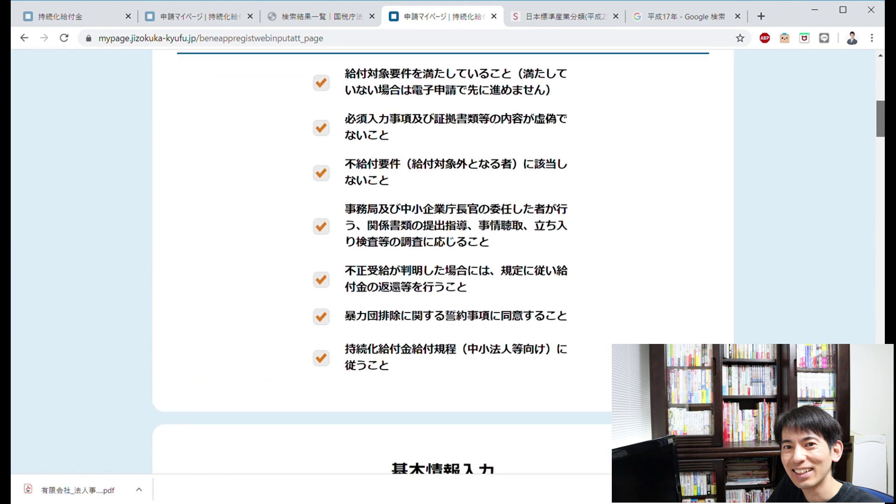
{"action": "scroll", "coordinate": [442, 261], "scroll_direction": "down", "scroll_amount": 1}
{"action": "scroll", "coordinate": [443, 262], "scroll_direction": "up", "scroll_amount": 1}
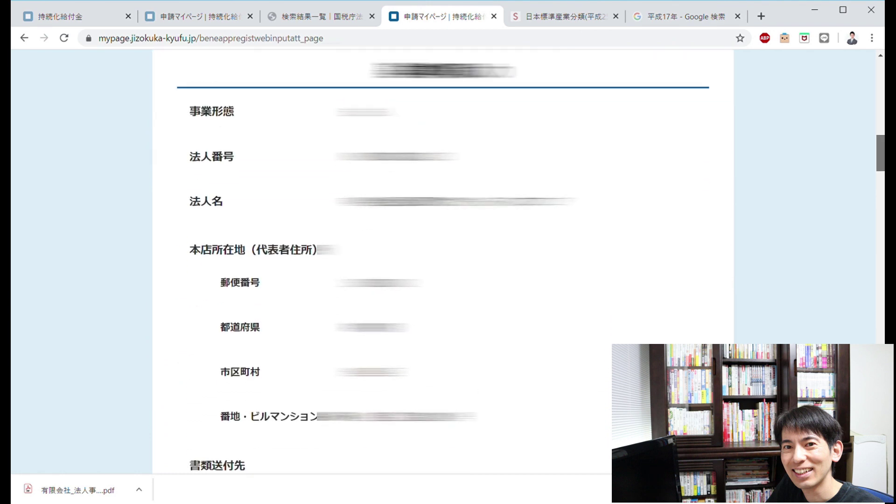
{"action": "scroll", "coordinate": [443, 262], "scroll_direction": "down", "scroll_amount": 1}
{"action": "scroll", "coordinate": [442, 262], "scroll_direction": "down", "scroll_amount": 8}
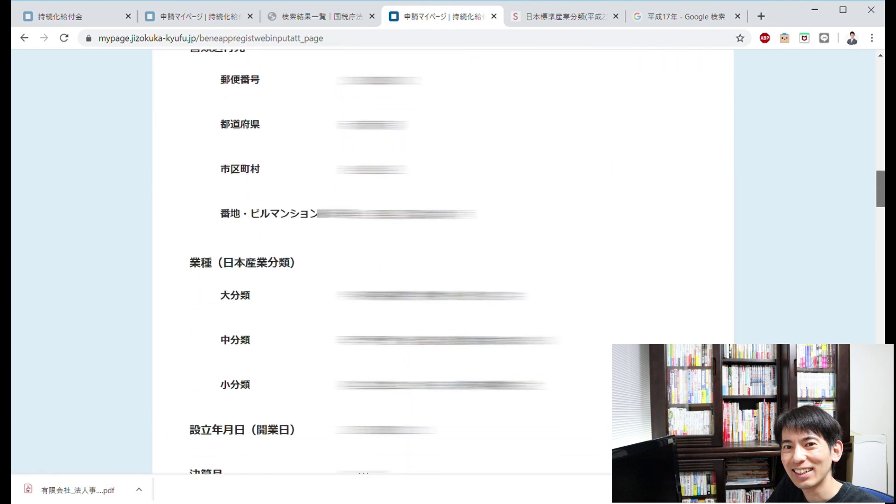
{"action": "scroll", "coordinate": [442, 261], "scroll_direction": "down", "scroll_amount": 1}
{"action": "scroll", "coordinate": [443, 261], "scroll_direction": "down", "scroll_amount": 4}
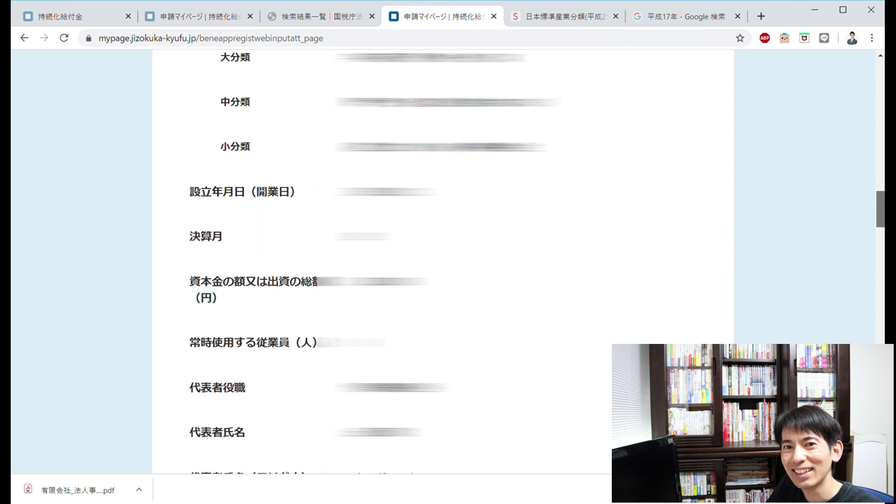
{"action": "scroll", "coordinate": [443, 262], "scroll_direction": "down", "scroll_amount": 4}
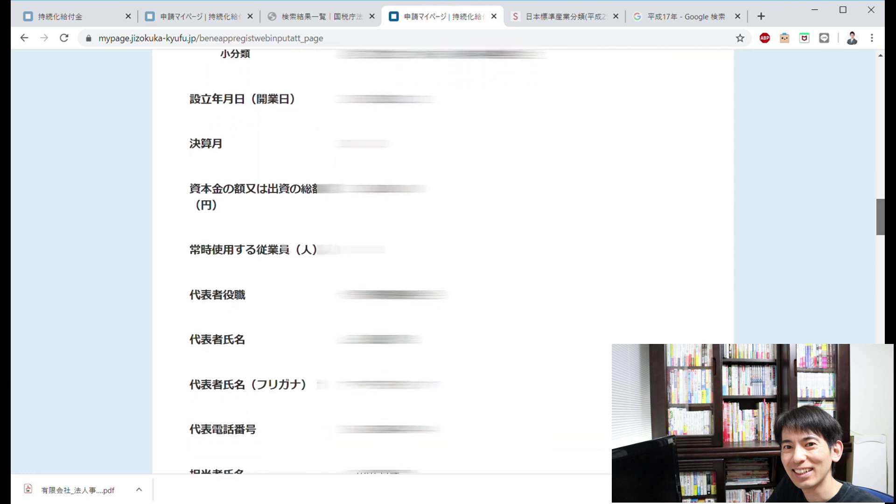
{"action": "scroll", "coordinate": [443, 261], "scroll_direction": "down", "scroll_amount": 4}
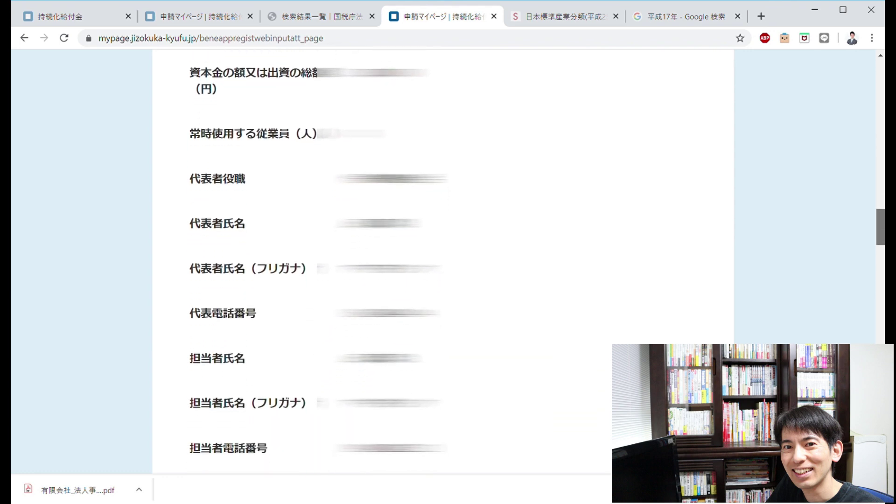
{"action": "scroll", "coordinate": [442, 261], "scroll_direction": "down", "scroll_amount": 9}
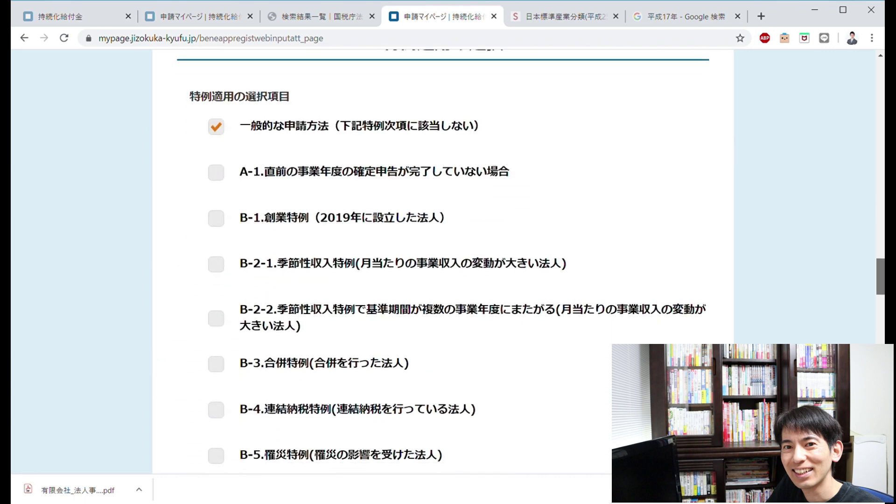
{"action": "scroll", "coordinate": [443, 262], "scroll_direction": "down", "scroll_amount": 18}
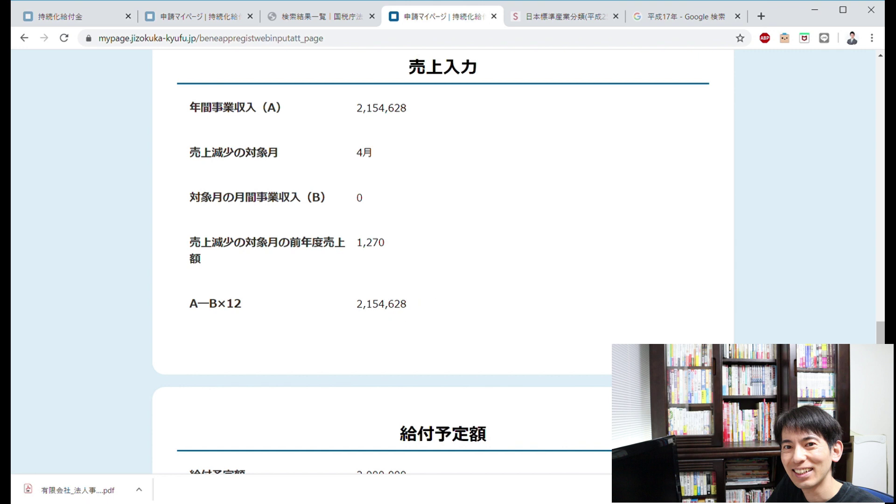
{"action": "scroll", "coordinate": [443, 261], "scroll_direction": "down", "scroll_amount": 7}
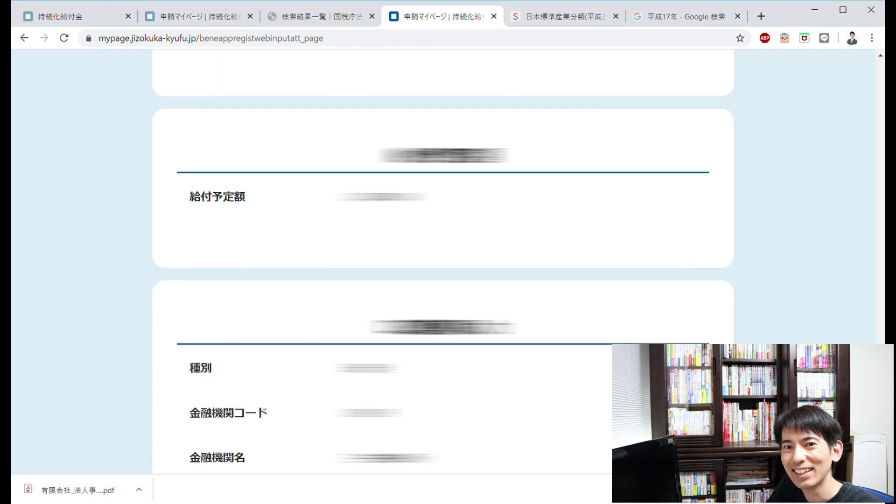
{"action": "scroll", "coordinate": [442, 262], "scroll_direction": "down", "scroll_amount": 3}
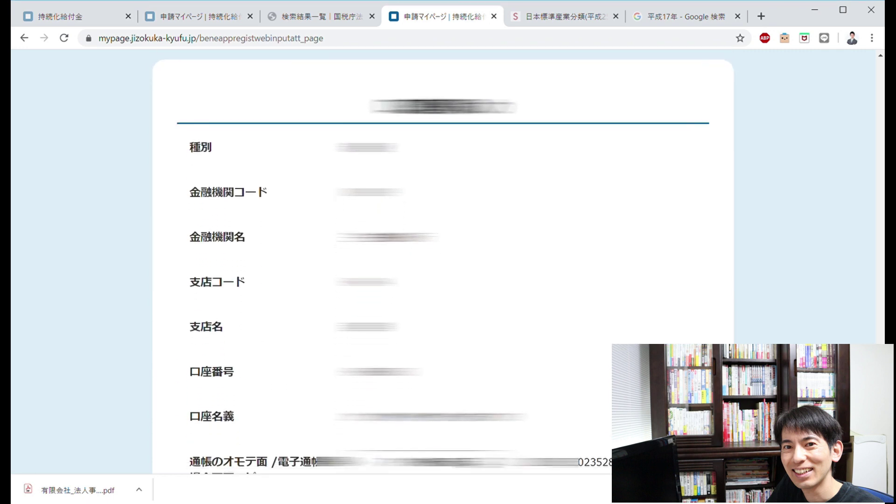
{"action": "scroll", "coordinate": [442, 261], "scroll_direction": "up", "scroll_amount": 5}
{"action": "scroll", "coordinate": [443, 261], "scroll_direction": "down", "scroll_amount": 6}
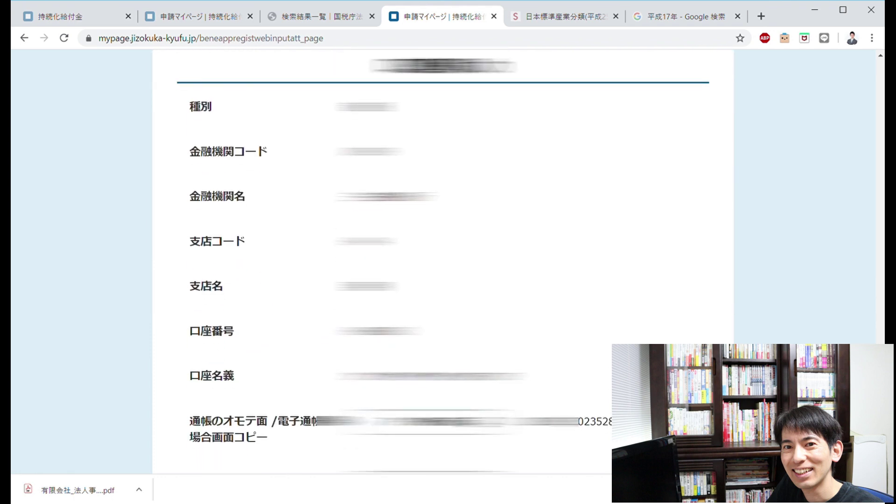
{"action": "scroll", "coordinate": [442, 262], "scroll_direction": "down", "scroll_amount": 10}
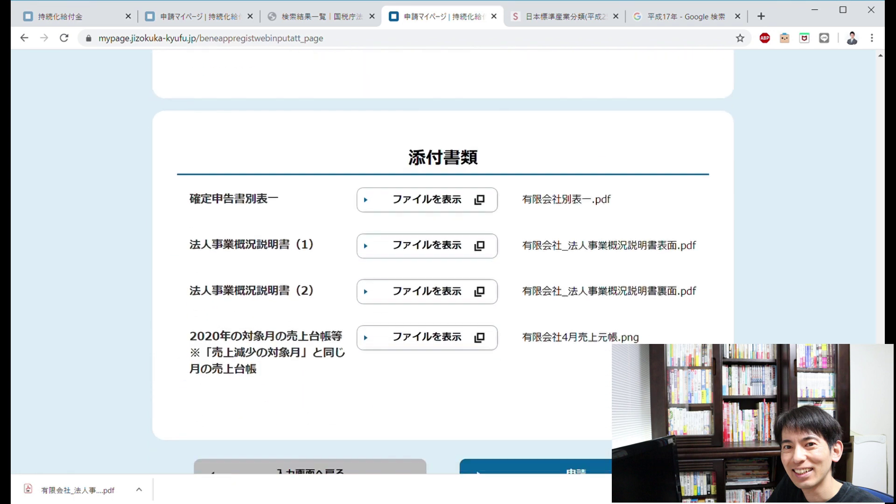
{"action": "scroll", "coordinate": [443, 252], "scroll_direction": "down", "scroll_amount": 1}
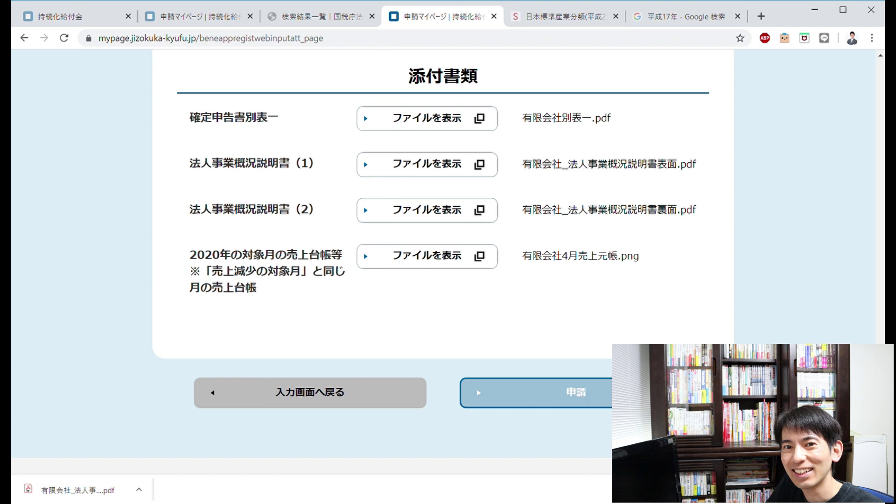
{"action": "left_click", "coordinate": [581, 396]}
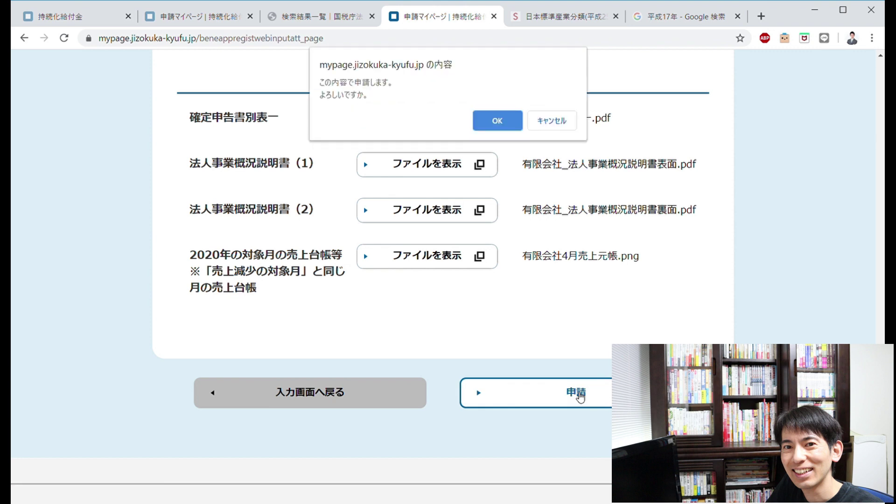
- Confirm submission with OK, review the 完了 page and its 申請番号, then head to the top page
{"action": "left_click", "coordinate": [505, 125]}
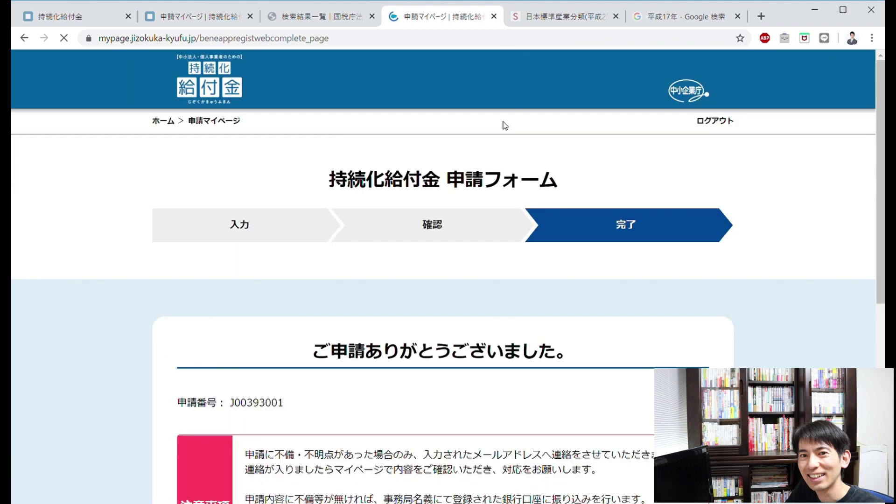
{"action": "scroll", "coordinate": [504, 125], "scroll_direction": "down", "scroll_amount": 4}
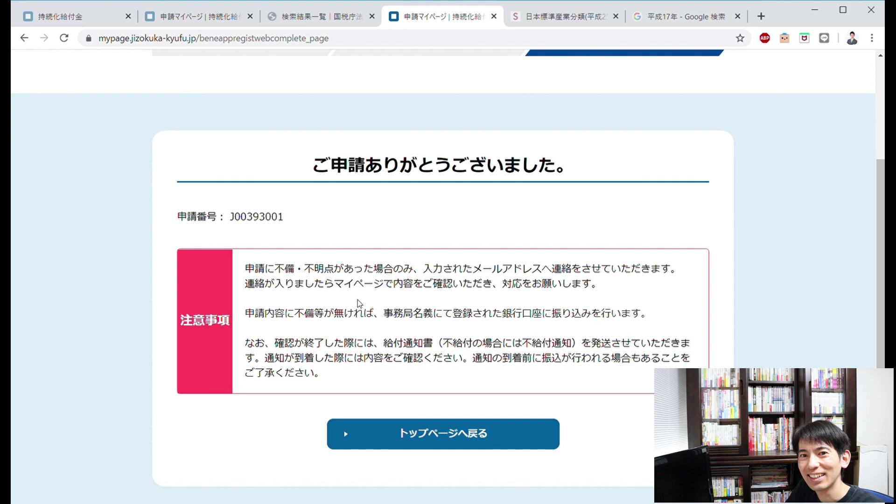
{"action": "left_click", "coordinate": [464, 435]}
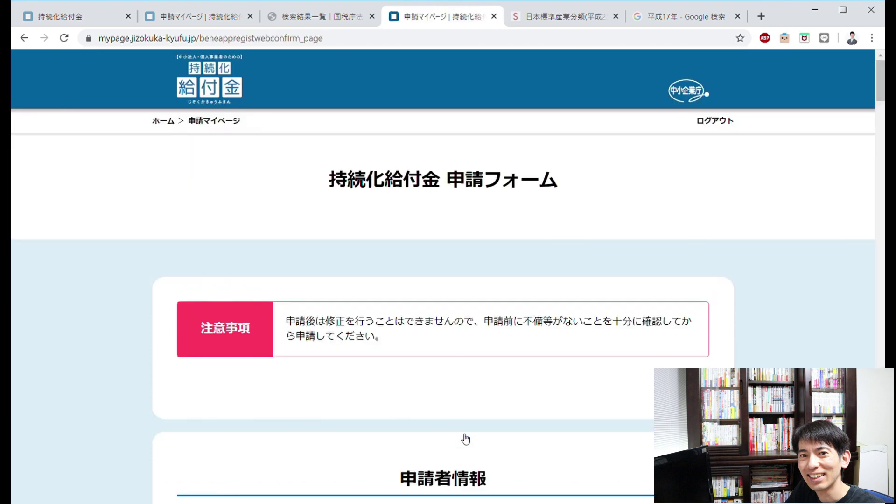
- Go to ホーム and choose 申請・受取について › 申請内容の確認 to view the submitted application
{"action": "scroll", "coordinate": [465, 438], "scroll_direction": "down", "scroll_amount": 1}
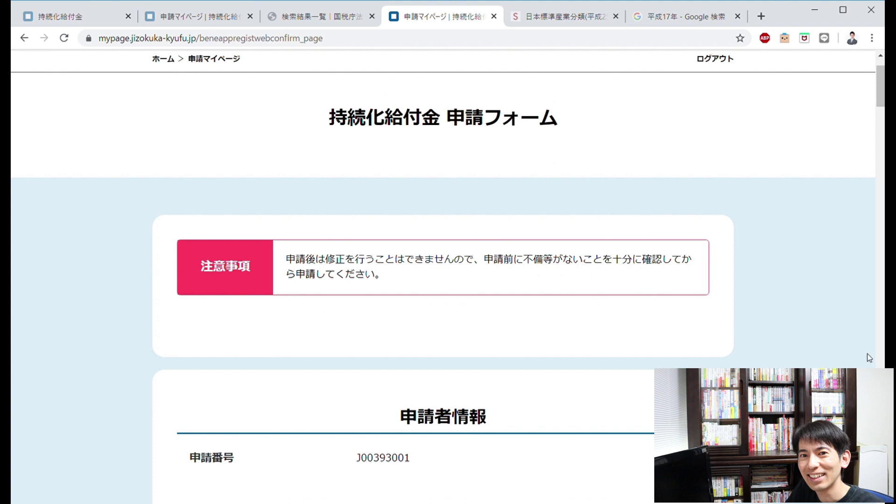
{"action": "left_click_drag", "start_coordinate": [882, 92], "coordinate": [880, 160]}
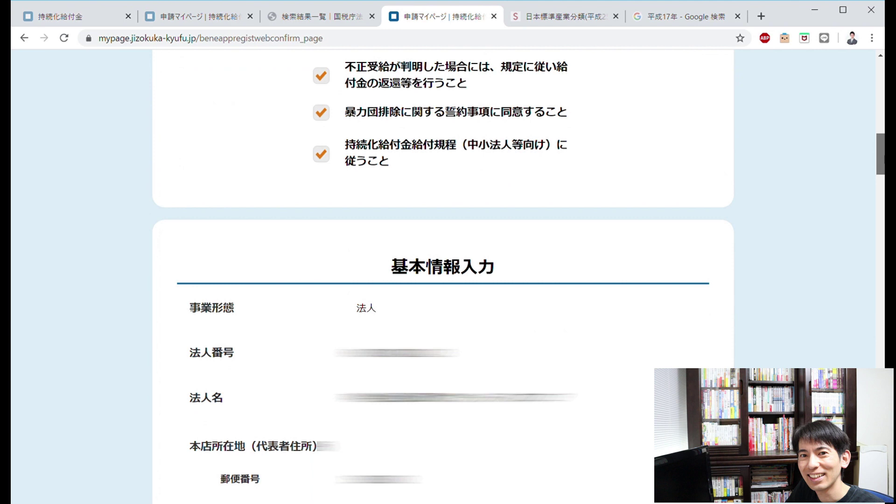
{"action": "key", "text": "Home"}
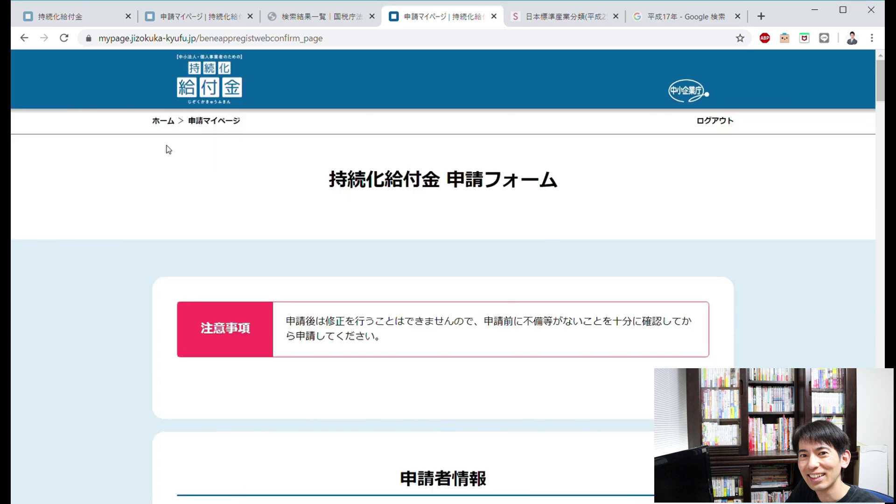
{"action": "left_click", "coordinate": [162, 122]}
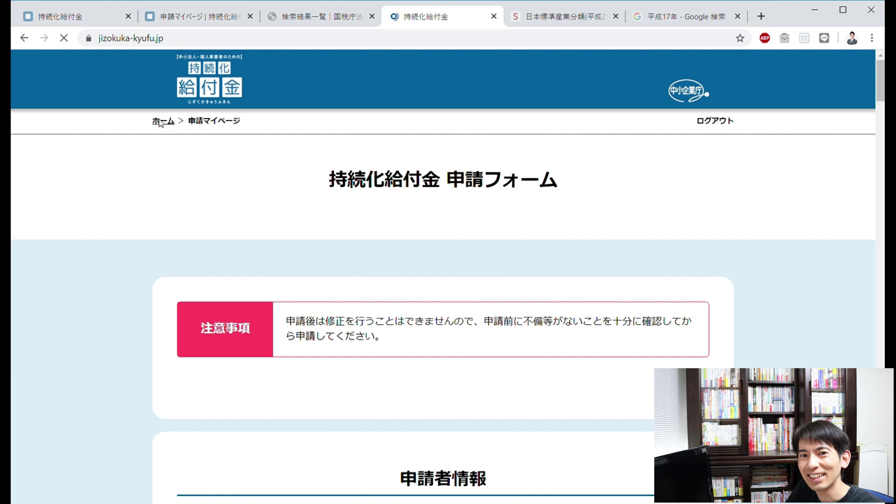
{"action": "mouse_move", "coordinate": [396, 149]}
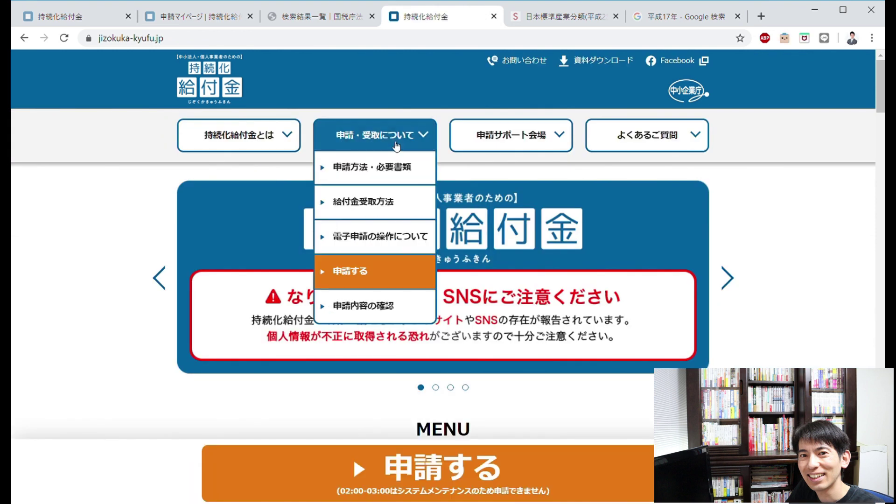
{"action": "left_click", "coordinate": [398, 312]}
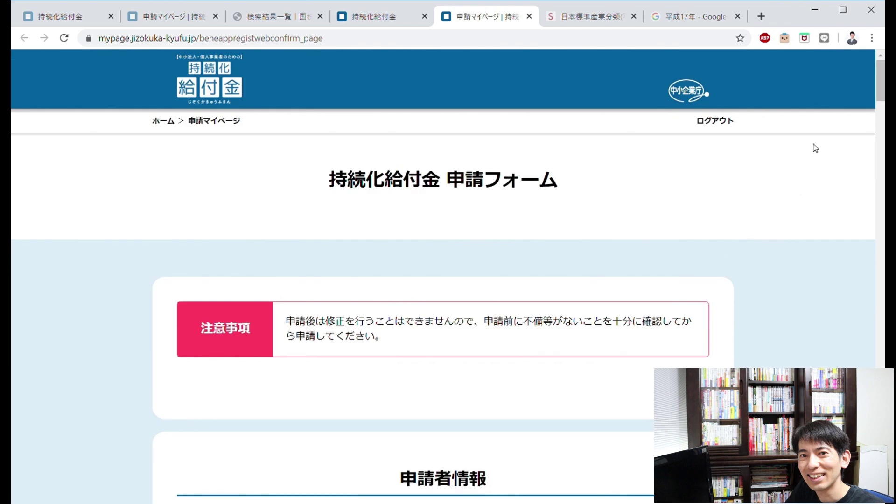
{"action": "mouse_move", "coordinate": [882, 98]}
{"action": "left_mouse_down"}
{"action": "mouse_move", "coordinate": [881, 131]}
{"action": "mouse_move", "coordinate": [873, 113]}
{"action": "left_mouse_up"}
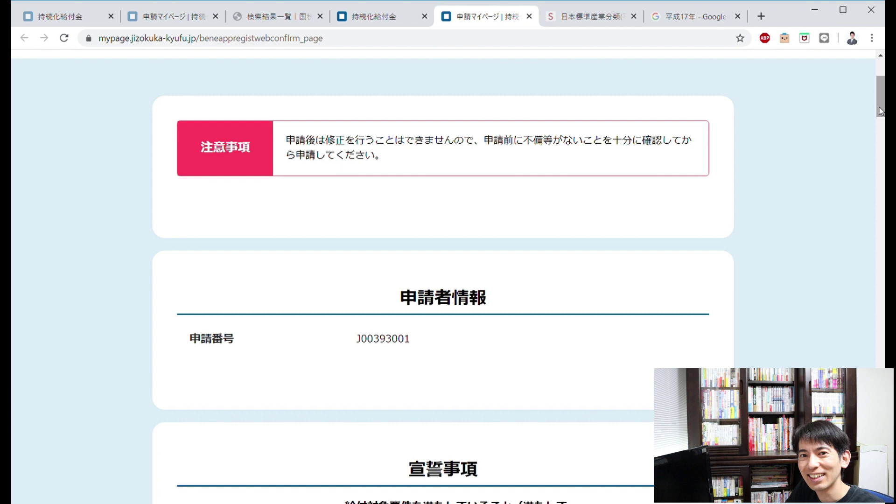
{"action": "left_click_drag", "start_coordinate": [880, 111], "coordinate": [884, 152]}
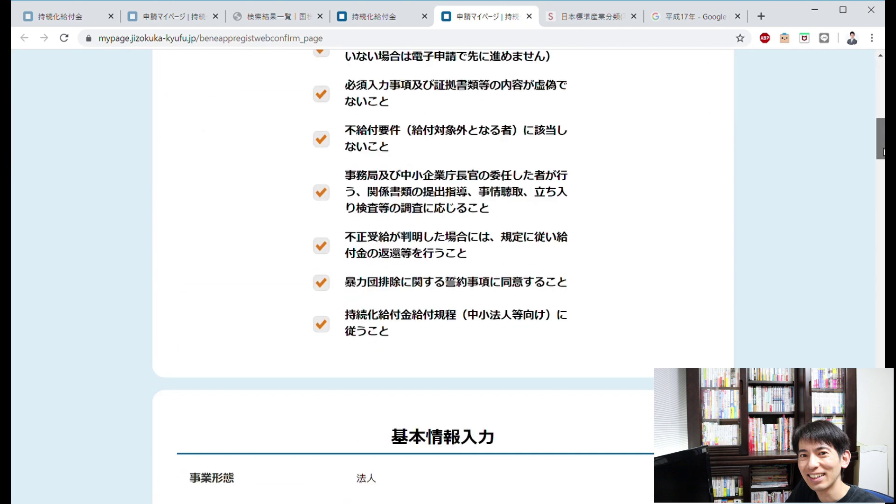